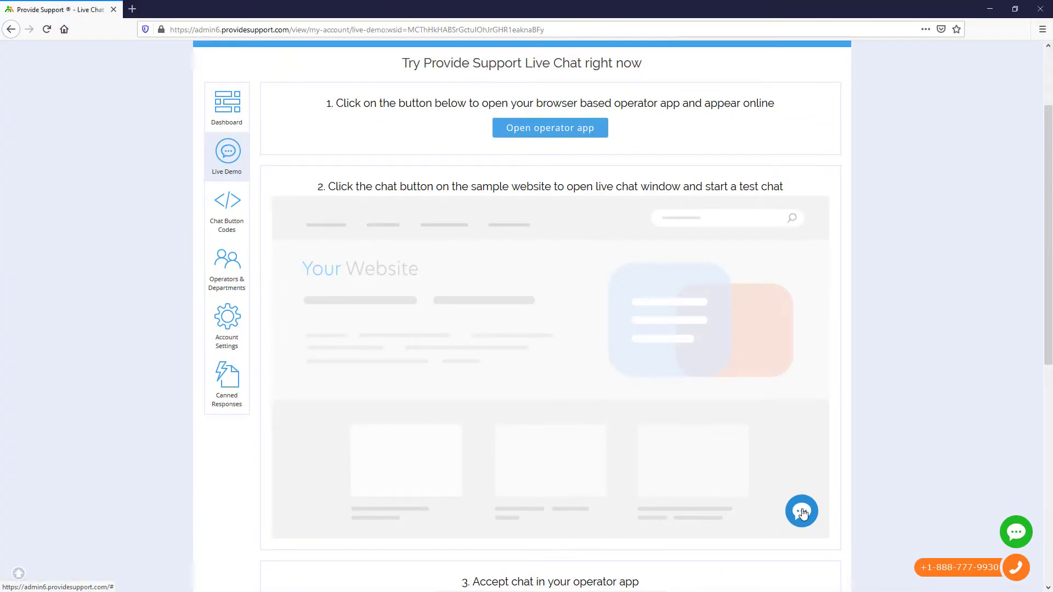
Open the demo chat window on the sample site, then close it.
{"action": "left_click", "coordinate": [802, 511]}
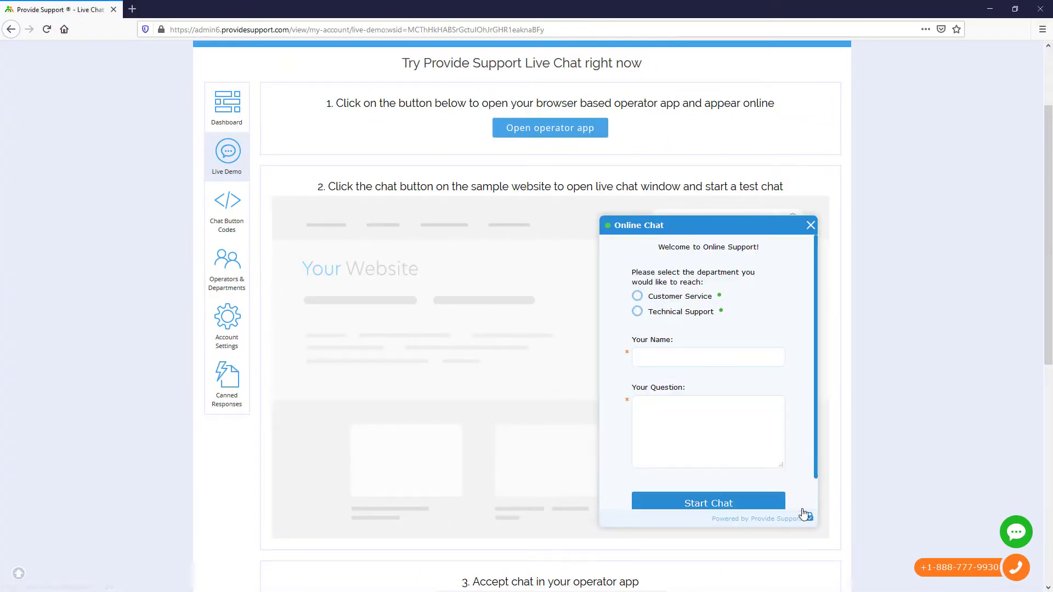
{"action": "scroll", "coordinate": [795, 461], "scroll_direction": "down", "scroll_amount": 2}
{"action": "scroll", "coordinate": [795, 461], "scroll_direction": "up", "scroll_amount": 2}
{"action": "left_click", "coordinate": [811, 226]}
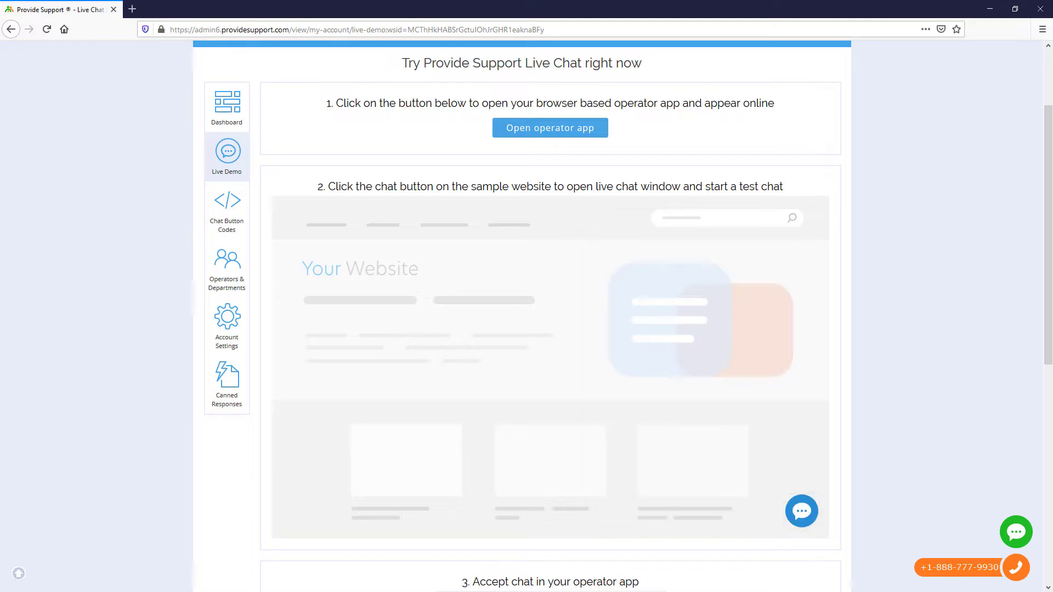
Go to the Visitor Chat Messenger Settings page in Account Settings.
{"action": "left_click", "coordinate": [227, 327]}
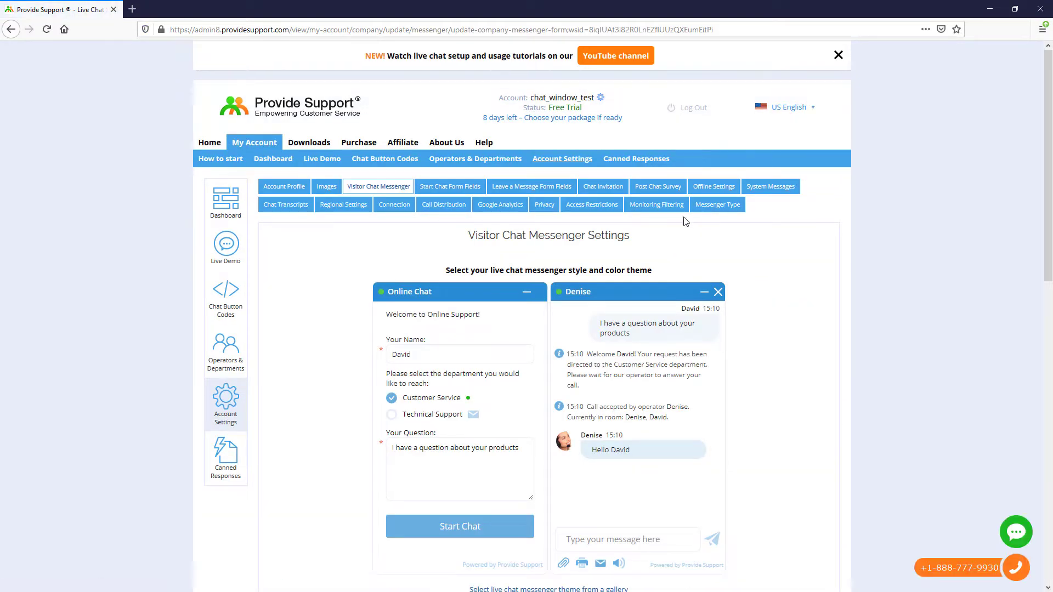
{"action": "scroll", "coordinate": [605, 293], "scroll_direction": "down", "scroll_amount": 1}
{"action": "scroll", "coordinate": [605, 294], "scroll_direction": "down", "scroll_amount": 1}
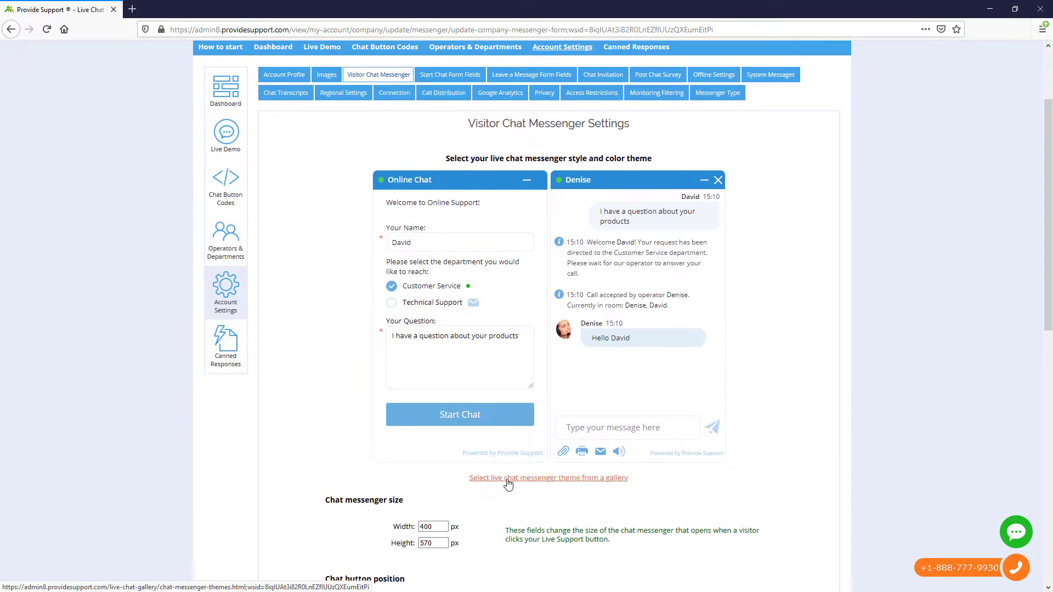
In the theme gallery, preview coral, orange and magenta swatches, then choose the blue theme.
{"action": "left_click", "coordinate": [507, 484]}
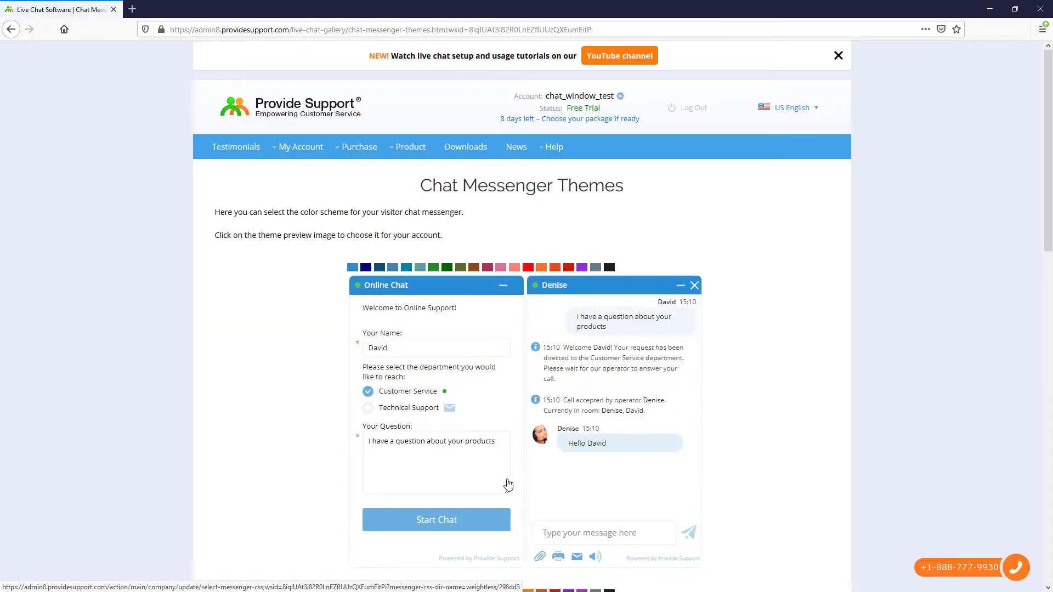
{"action": "scroll", "coordinate": [508, 484], "scroll_direction": "down", "scroll_amount": 3}
{"action": "scroll", "coordinate": [507, 484], "scroll_direction": "down", "scroll_amount": 3}
{"action": "scroll", "coordinate": [508, 484], "scroll_direction": "down", "scroll_amount": 1}
{"action": "scroll", "coordinate": [507, 484], "scroll_direction": "down", "scroll_amount": 1}
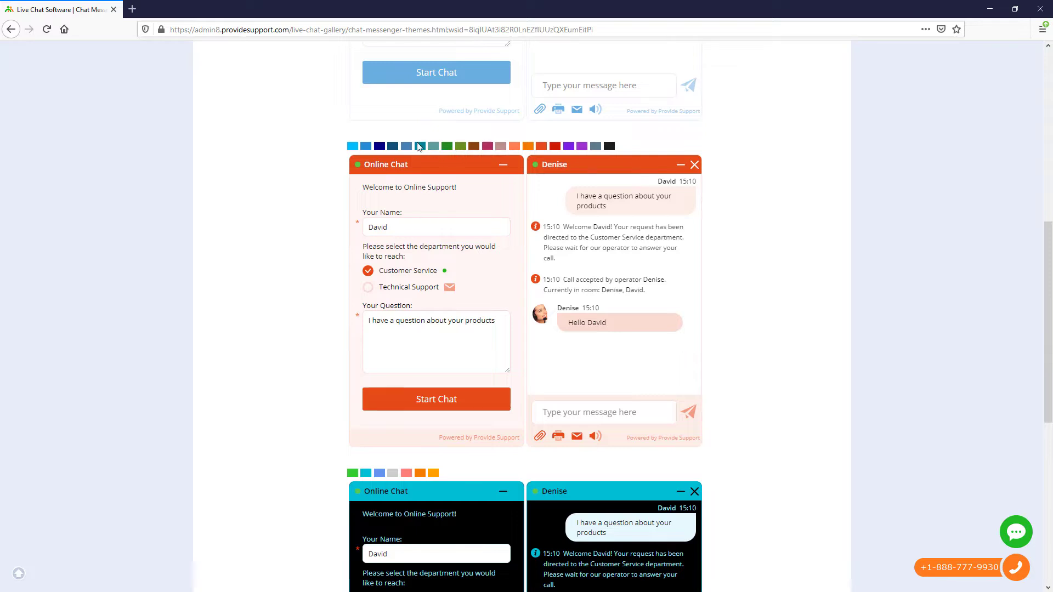
{"action": "left_click", "coordinate": [513, 147]}
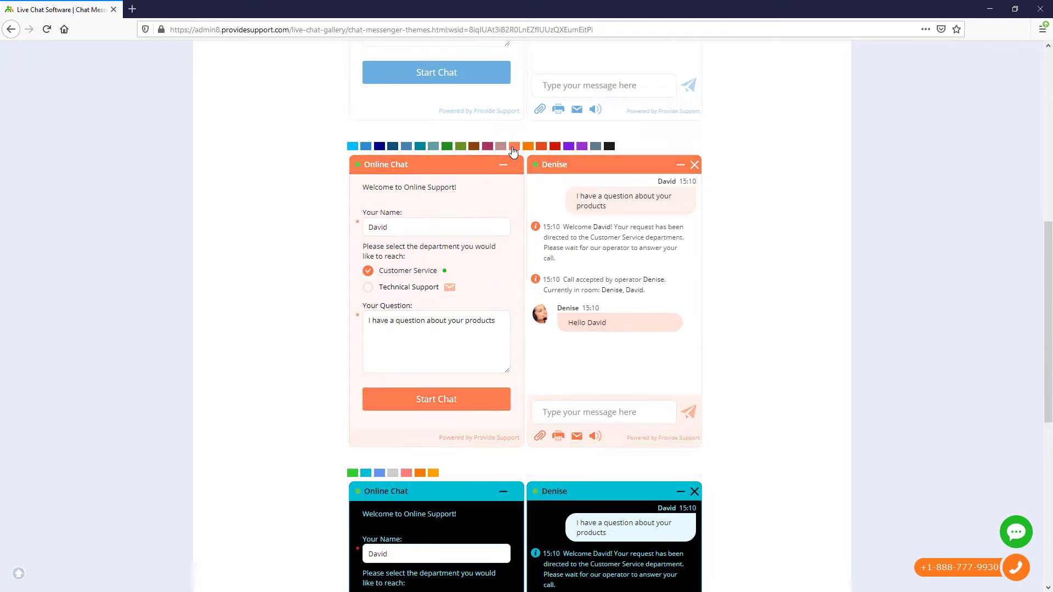
{"action": "left_click", "coordinate": [526, 147]}
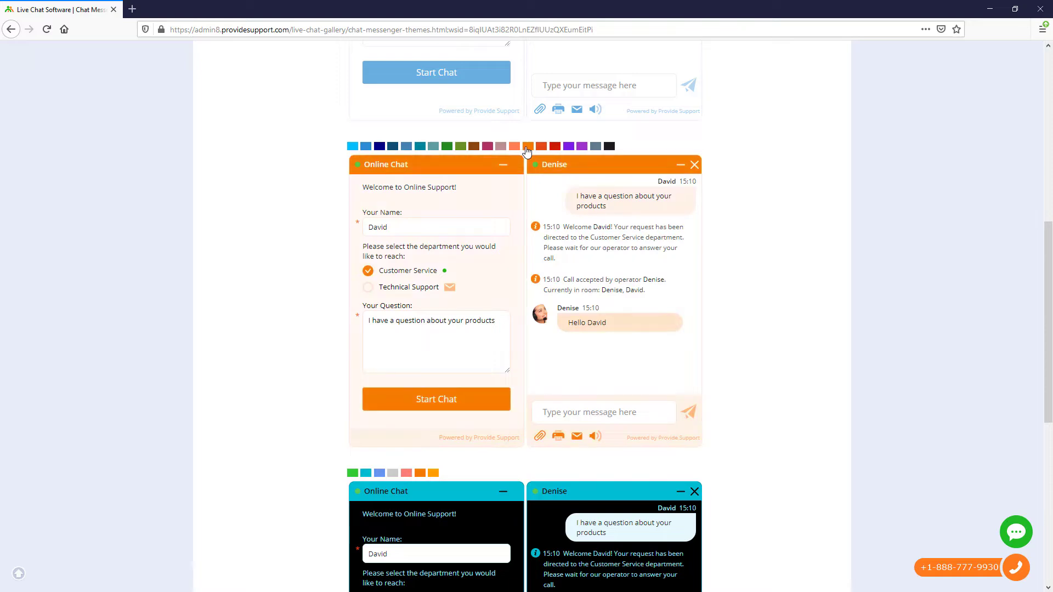
{"action": "left_click", "coordinate": [487, 147]}
{"action": "left_click", "coordinate": [366, 147]}
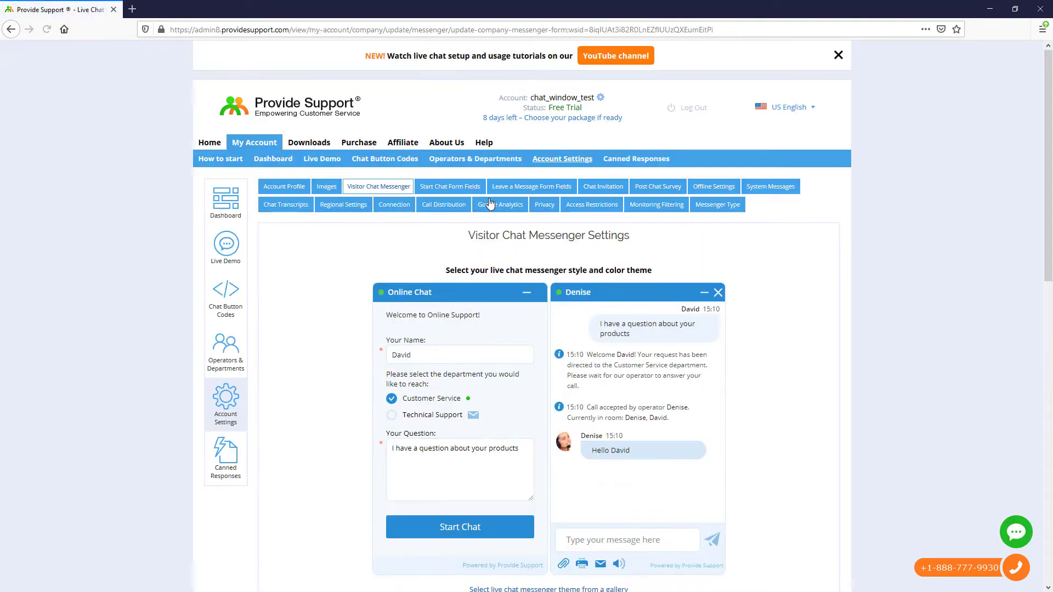
Change the chat messenger height from 570 to 650 px, keeping width at 400 px.
{"action": "scroll", "coordinate": [449, 298], "scroll_direction": "down", "scroll_amount": 1}
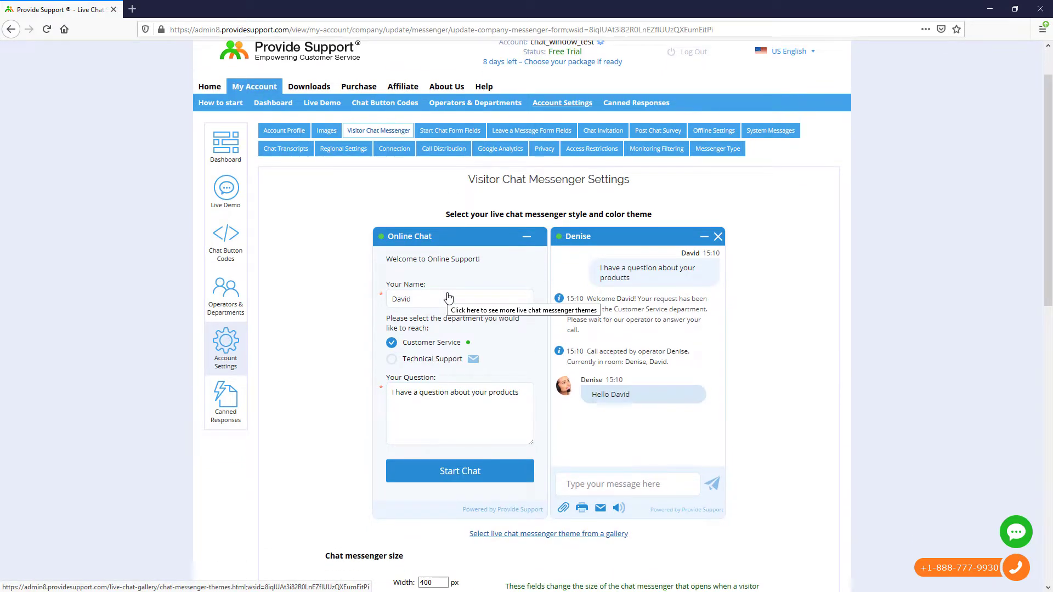
{"action": "scroll", "coordinate": [448, 297], "scroll_direction": "down", "scroll_amount": 1}
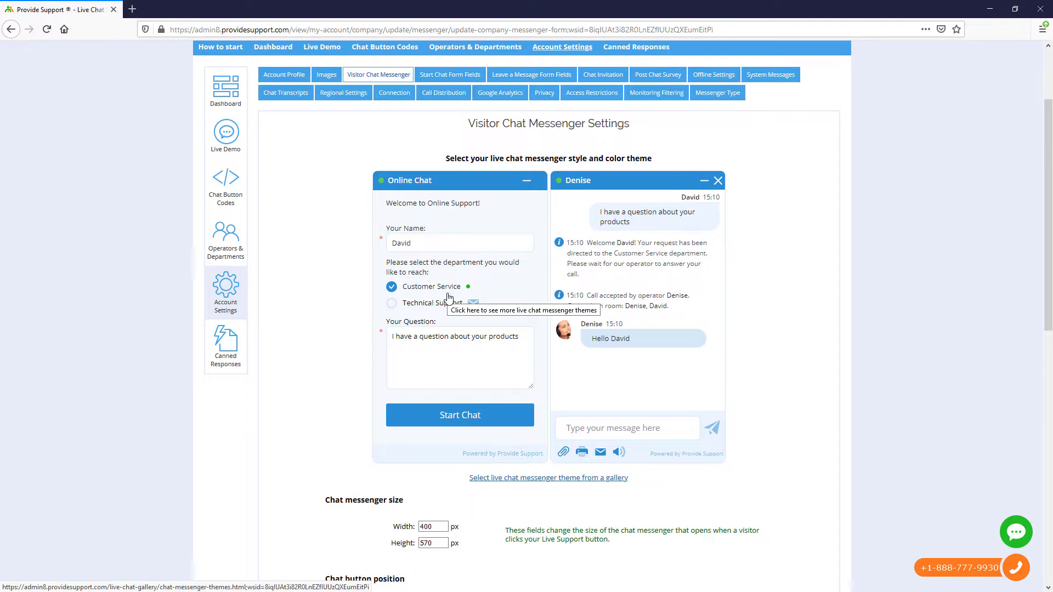
{"action": "scroll", "coordinate": [448, 298], "scroll_direction": "down", "scroll_amount": 1}
{"action": "scroll", "coordinate": [448, 297], "scroll_direction": "down", "scroll_amount": 1}
{"action": "scroll", "coordinate": [448, 298], "scroll_direction": "down", "scroll_amount": 1}
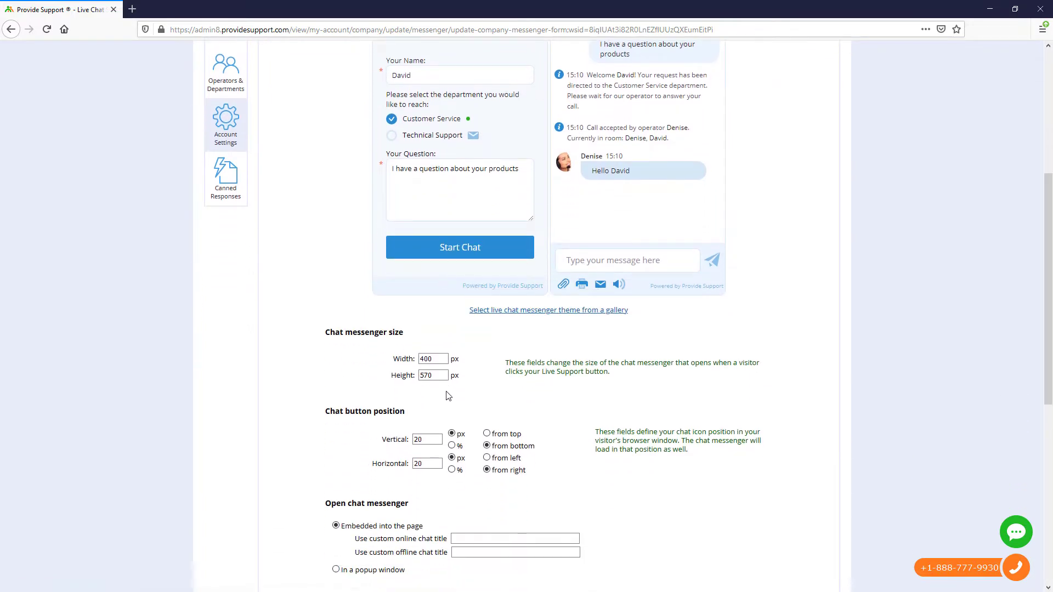
{"action": "left_click", "coordinate": [438, 375]}
{"action": "double_click", "coordinate": [438, 375]}
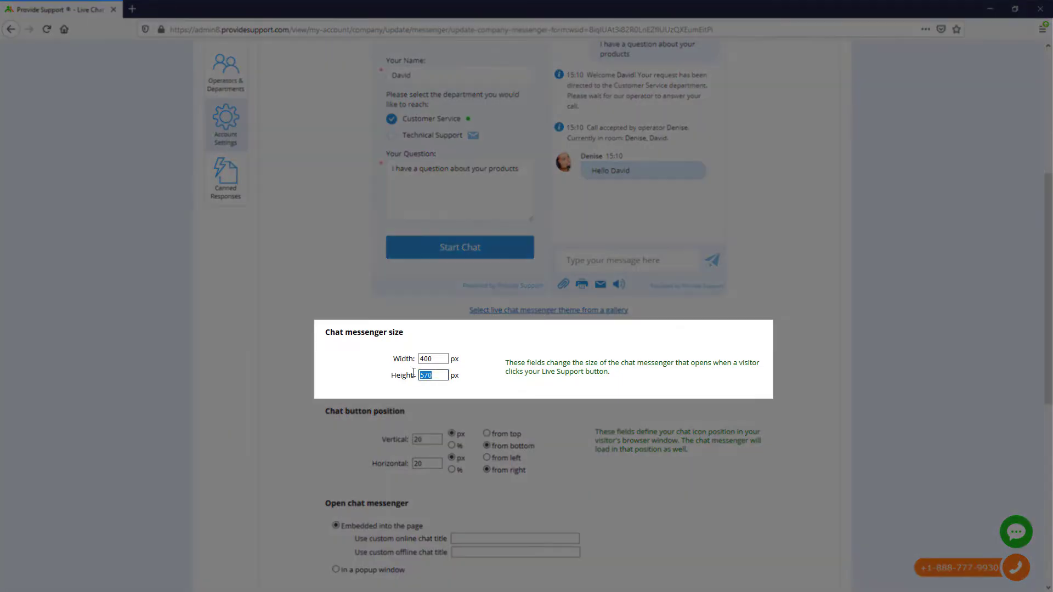
{"action": "type", "text": "6"}
Change the chat button's vertical offset from 20 to 0 px from the bottom.
{"action": "scroll", "coordinate": [414, 374], "scroll_direction": "down", "scroll_amount": 1}
{"action": "scroll", "coordinate": [415, 377], "scroll_direction": "down", "scroll_amount": 1}
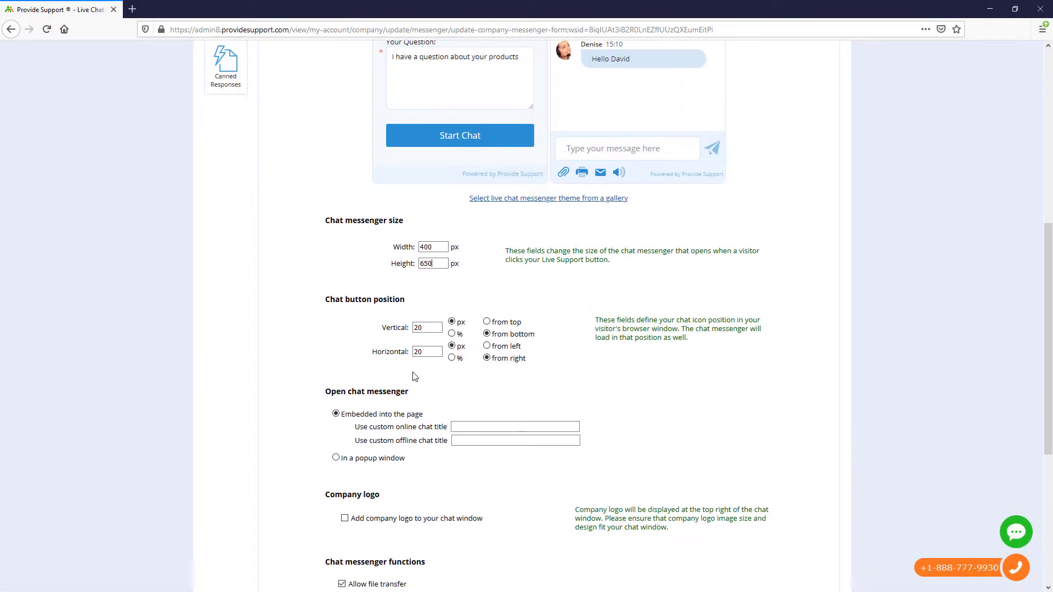
{"action": "left_click", "coordinate": [426, 326]}
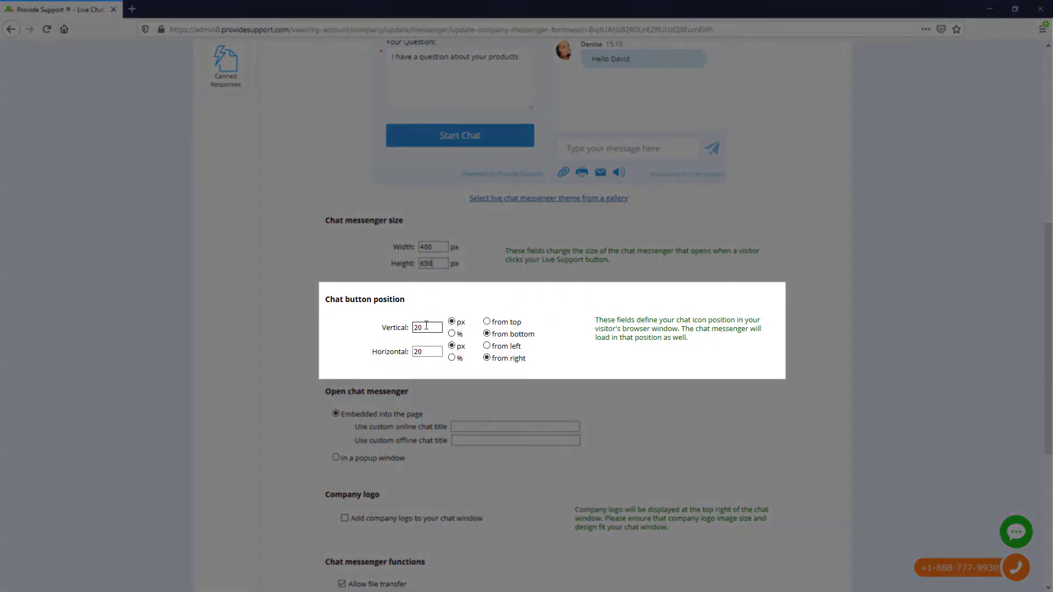
{"action": "left_click_drag", "start_coordinate": [426, 325], "coordinate": [409, 325]}
{"action": "type", "text": "0"}
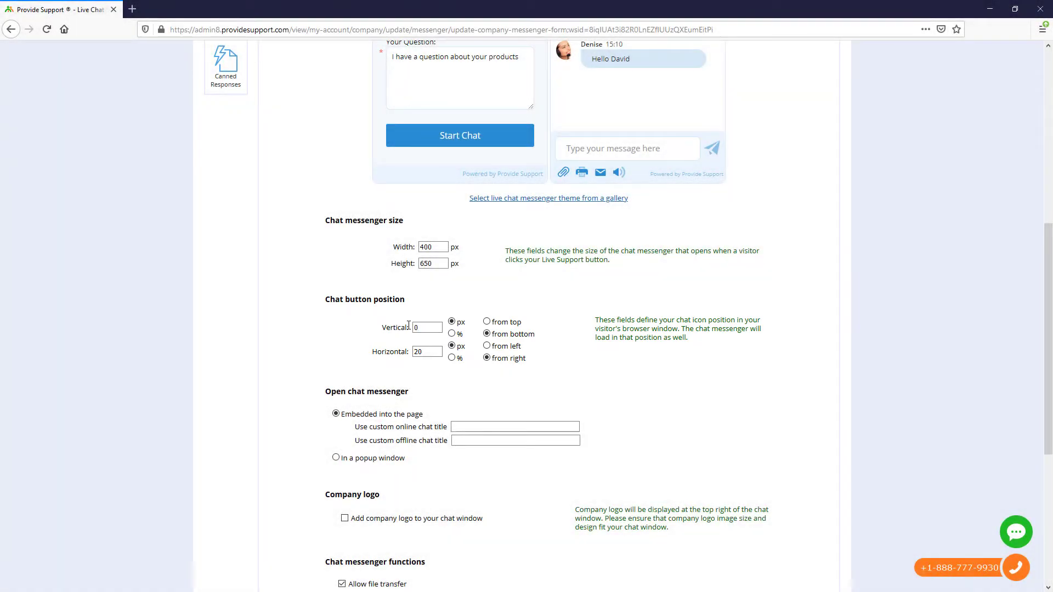
{"action": "scroll", "coordinate": [405, 368], "scroll_direction": "down", "scroll_amount": 1}
{"action": "scroll", "coordinate": [373, 335], "scroll_direction": "down", "scroll_amount": 2}
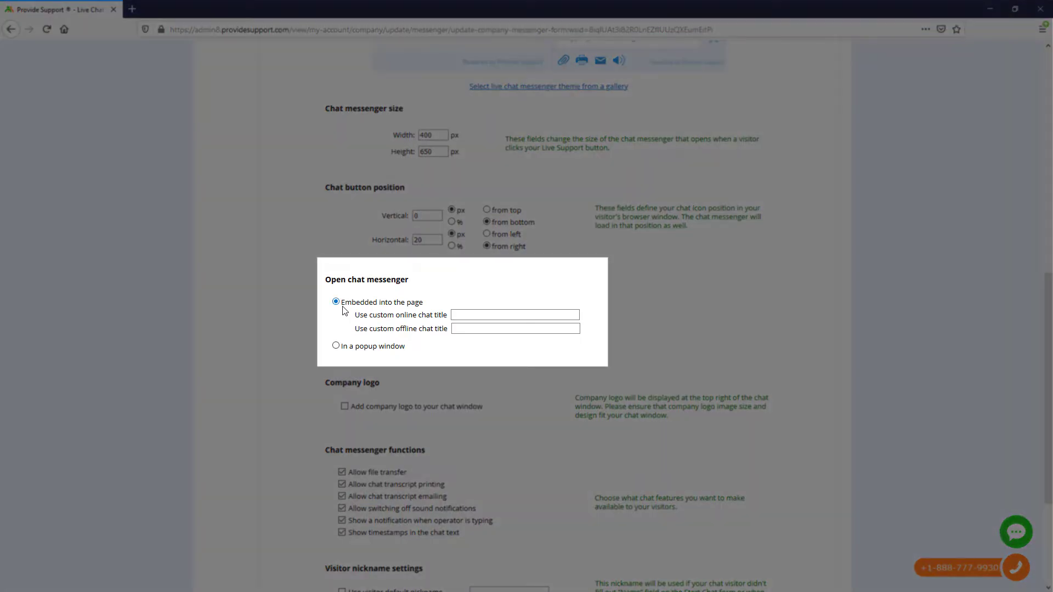
{"action": "scroll", "coordinate": [345, 311], "scroll_direction": "down", "scroll_amount": 1}
{"action": "scroll", "coordinate": [345, 312], "scroll_direction": "down", "scroll_amount": 2}
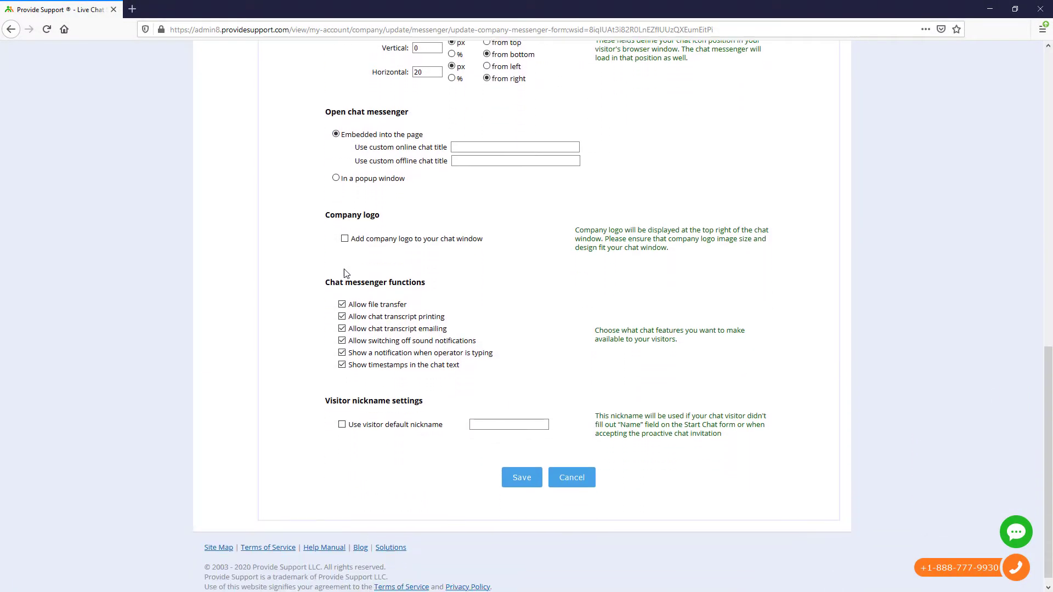
Enable the company logo in the chat window and disable chat transcript printing.
{"action": "left_click", "coordinate": [345, 240]}
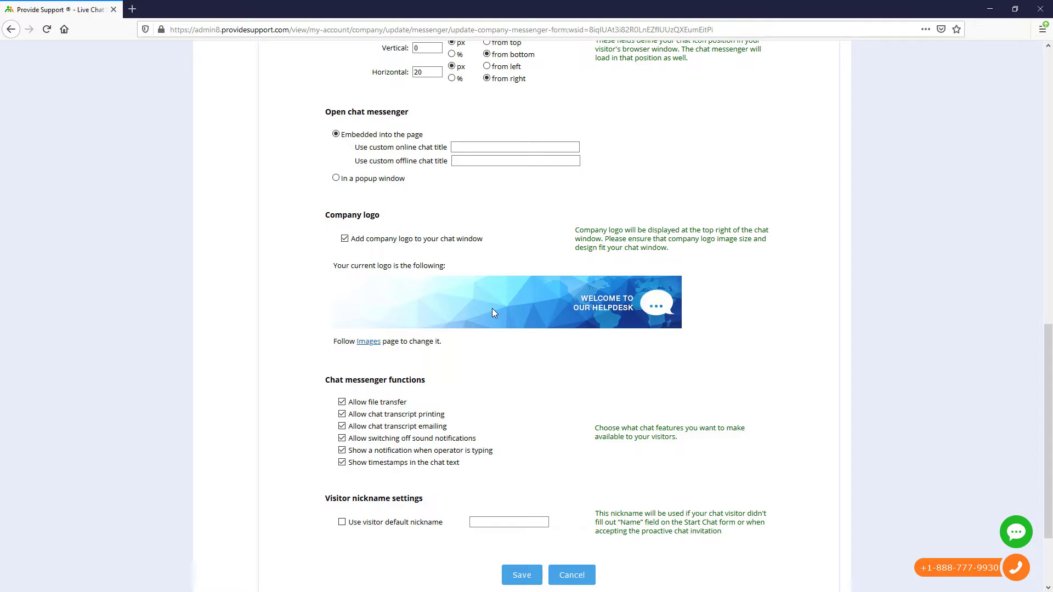
{"action": "scroll", "coordinate": [493, 312], "scroll_direction": "down", "scroll_amount": 4}
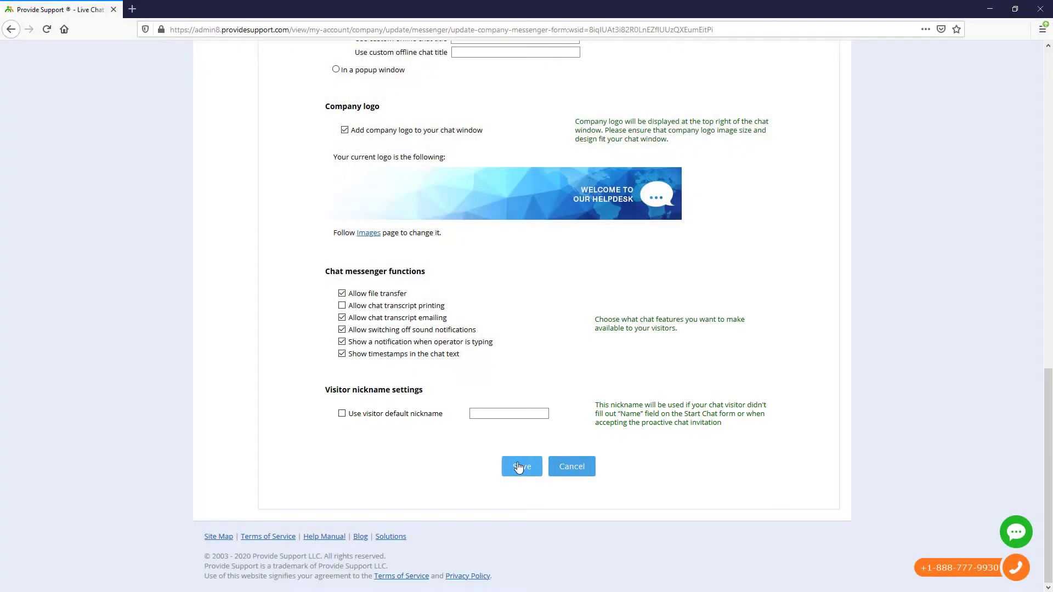
Save the messenger settings and acknowledge the success message.
{"action": "left_click", "coordinate": [519, 467]}
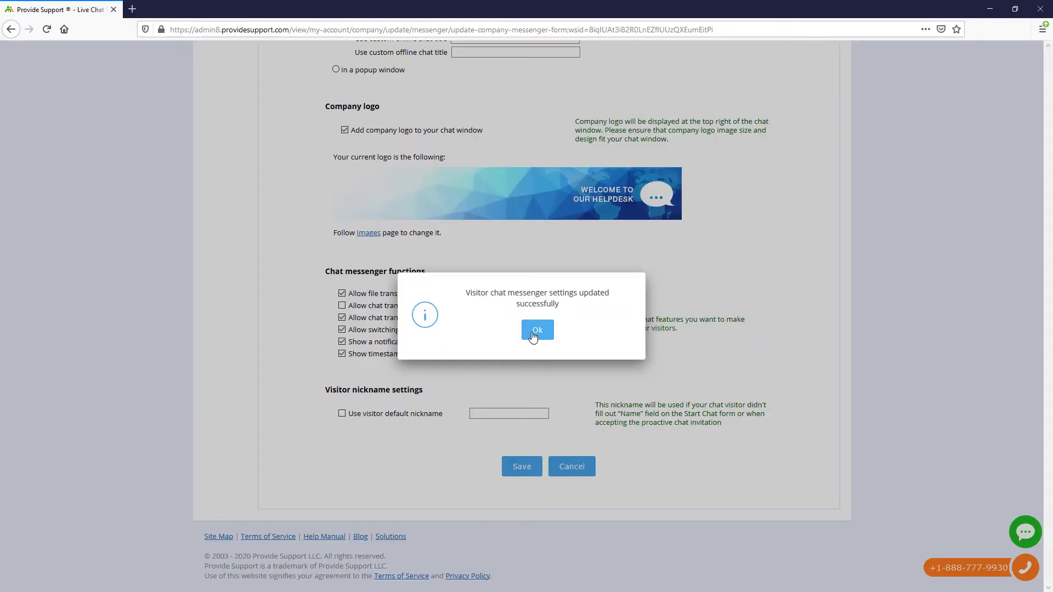
{"action": "left_click", "coordinate": [536, 330]}
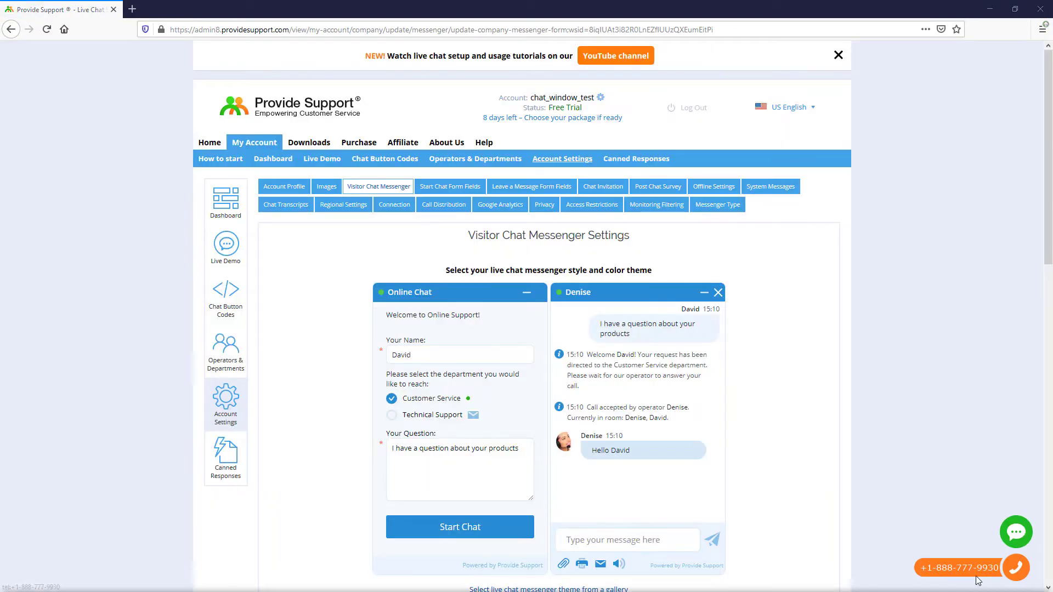
On the Images page, choose the Live Support header picture from the gallery.
{"action": "left_click", "coordinate": [323, 187]}
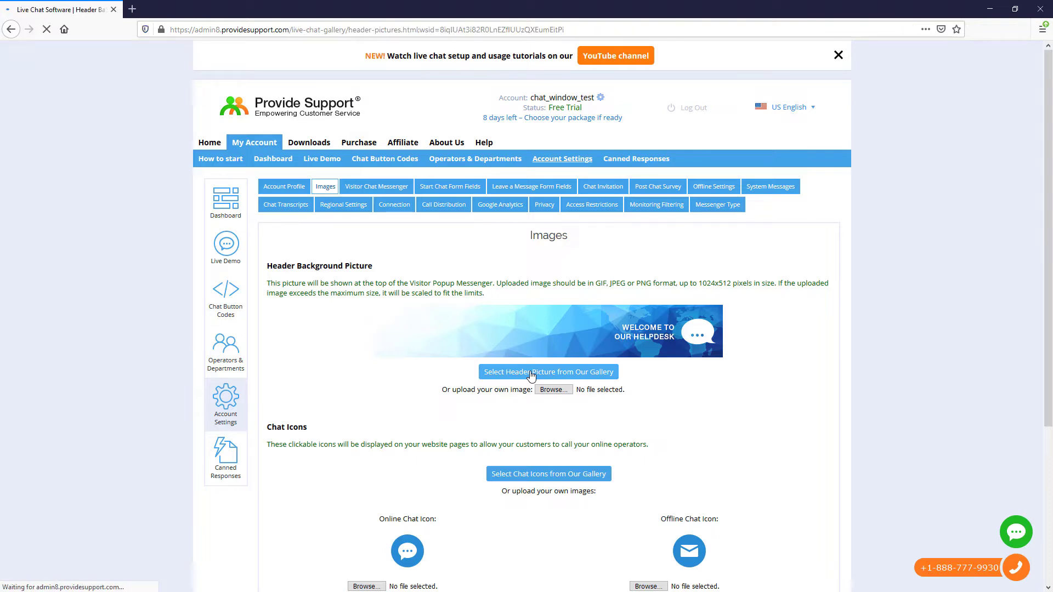
{"action": "scroll", "coordinate": [531, 376], "scroll_direction": "down", "scroll_amount": 5}
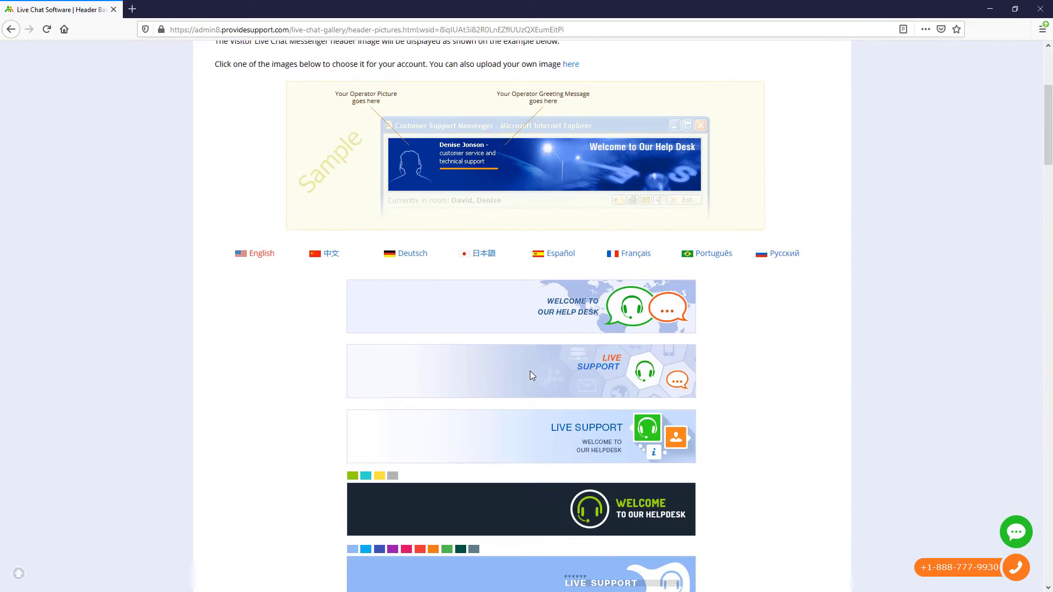
{"action": "scroll", "coordinate": [529, 355], "scroll_direction": "down", "scroll_amount": 1}
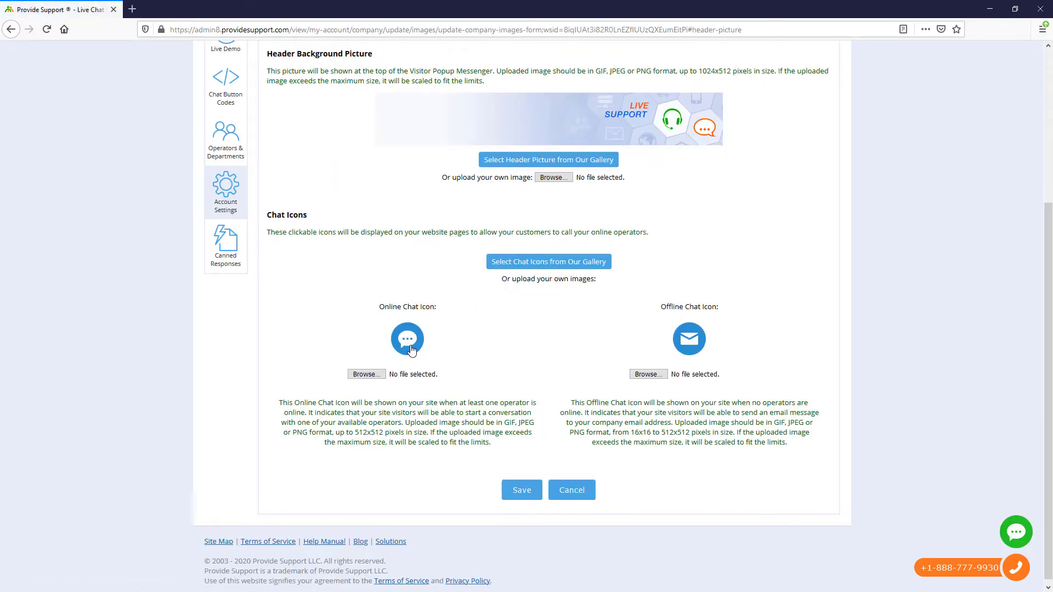
Expand the chat icon gallery and choose the blue Live chat / Send a message pair.
{"action": "left_click", "coordinate": [410, 351]}
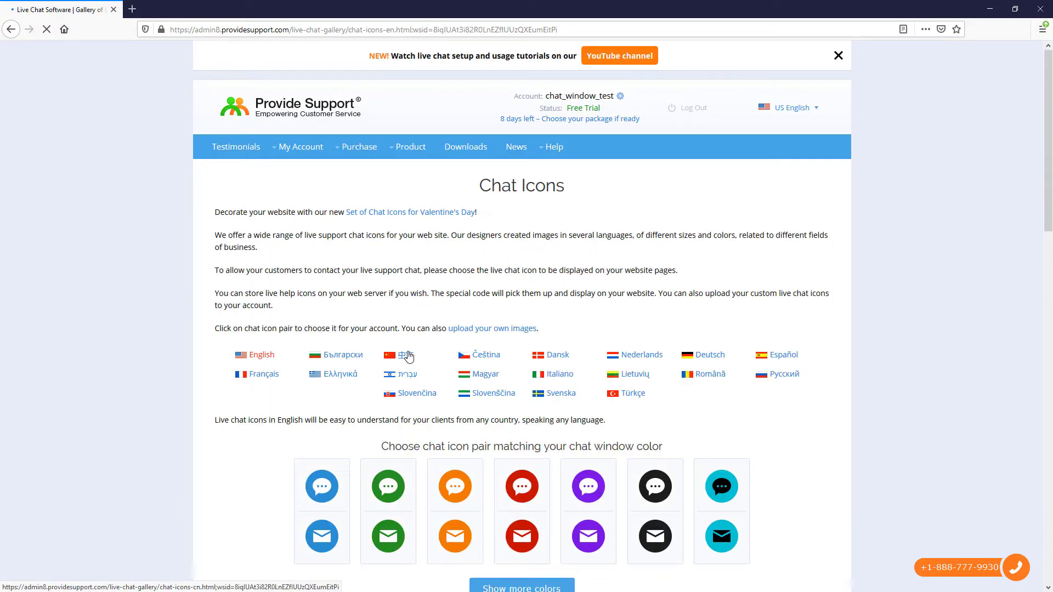
{"action": "scroll", "coordinate": [409, 357], "scroll_direction": "down", "scroll_amount": 3}
{"action": "scroll", "coordinate": [409, 357], "scroll_direction": "down", "scroll_amount": 3}
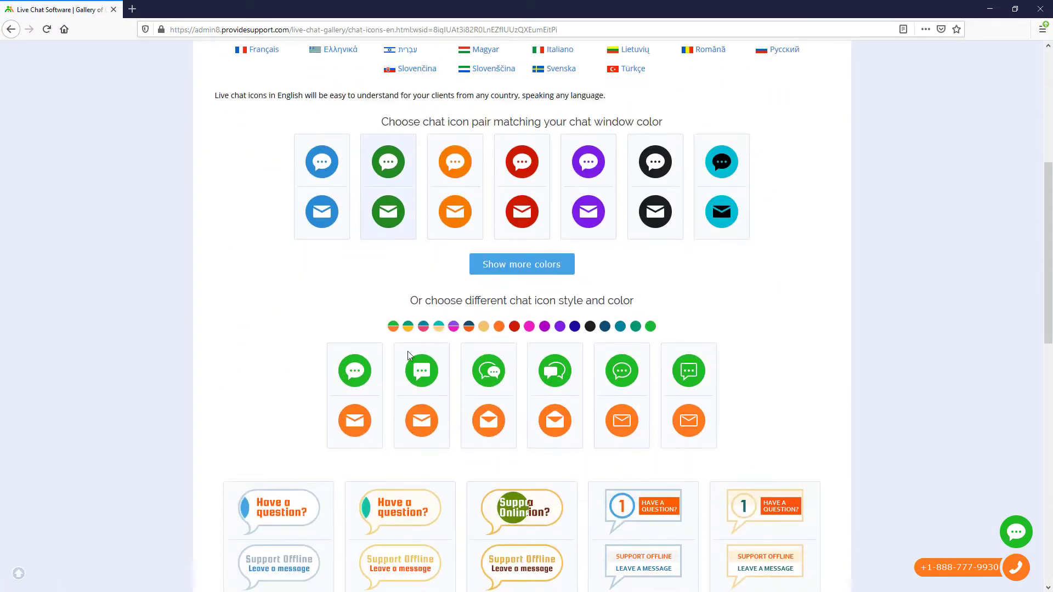
{"action": "scroll", "coordinate": [409, 357], "scroll_direction": "down", "scroll_amount": 2}
{"action": "scroll", "coordinate": [409, 357], "scroll_direction": "down", "scroll_amount": 4}
{"action": "scroll", "coordinate": [407, 355], "scroll_direction": "down", "scroll_amount": 2}
{"action": "scroll", "coordinate": [408, 355], "scroll_direction": "down", "scroll_amount": 2}
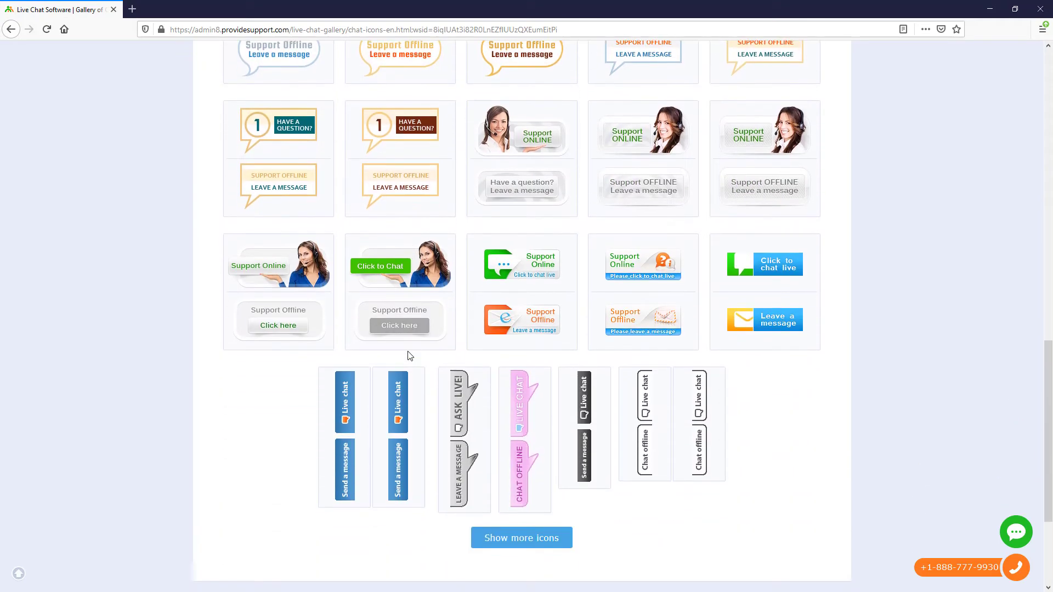
{"action": "scroll", "coordinate": [408, 355], "scroll_direction": "down", "scroll_amount": 1}
{"action": "left_click", "coordinate": [509, 423]}
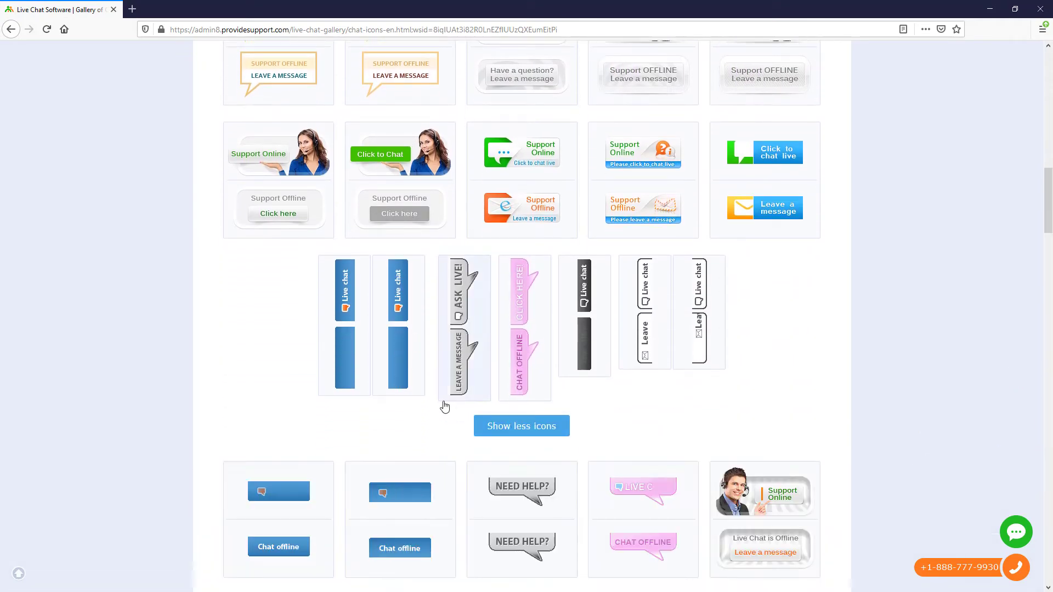
{"action": "scroll", "coordinate": [445, 405], "scroll_direction": "down", "scroll_amount": 1}
{"action": "scroll", "coordinate": [445, 406], "scroll_direction": "down", "scroll_amount": 1}
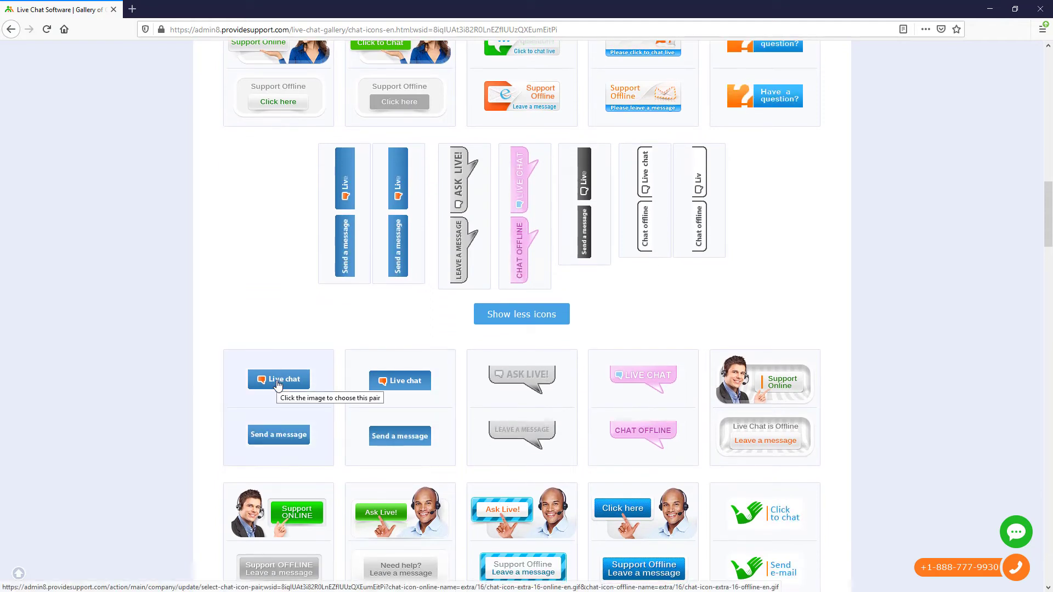
{"action": "left_click", "coordinate": [278, 385]}
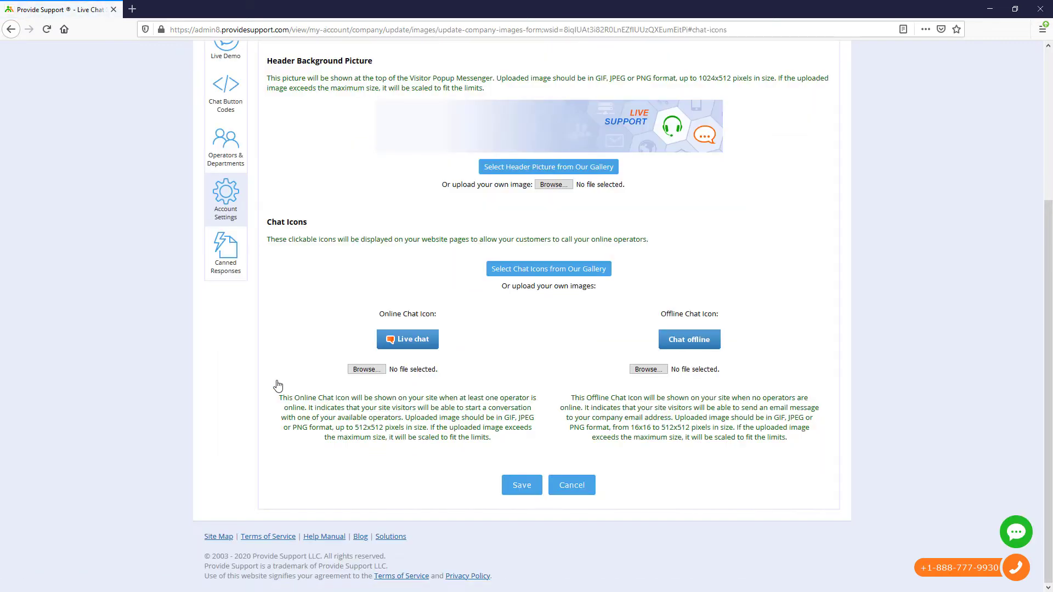
Save the Live Support header and blue chat icons, confirming the update.
{"action": "left_click", "coordinate": [519, 485]}
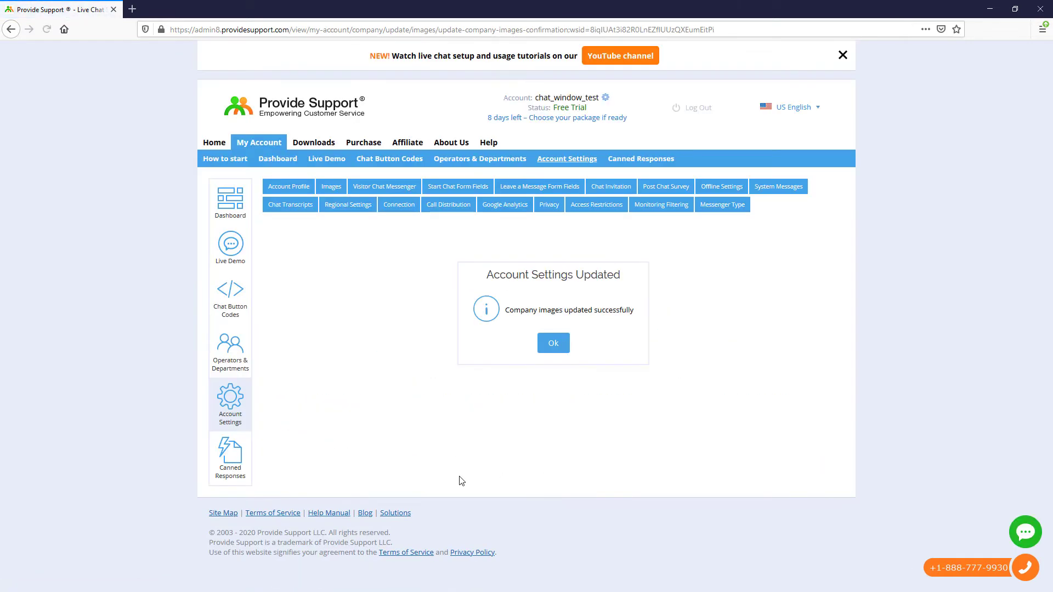
{"action": "left_click", "coordinate": [552, 343]}
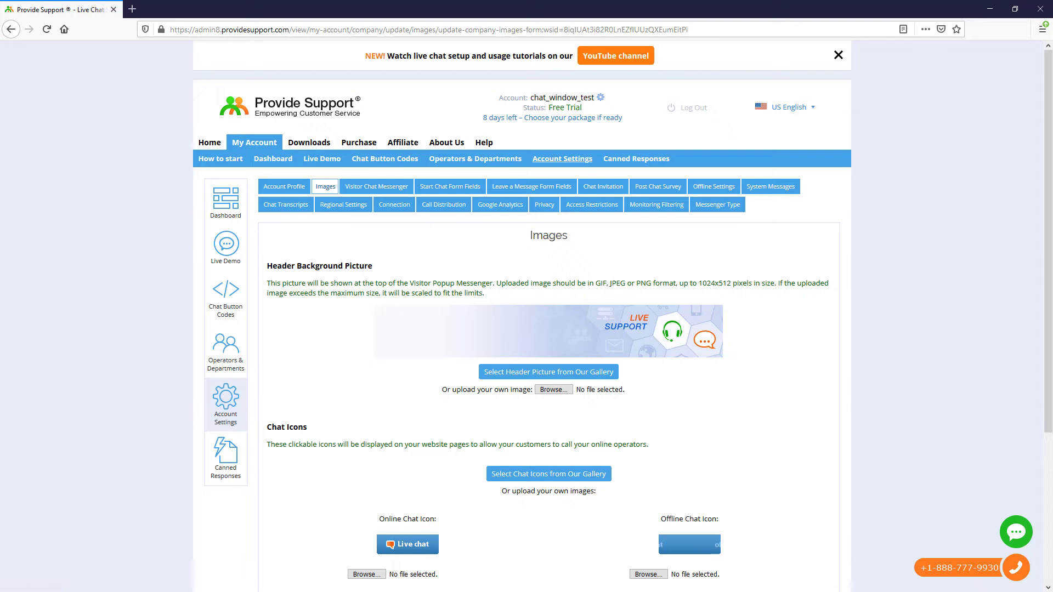
In System Messages, wrap the Start Chat and Leave a Message header texts in <b> tags.
{"action": "left_click", "coordinate": [770, 186]}
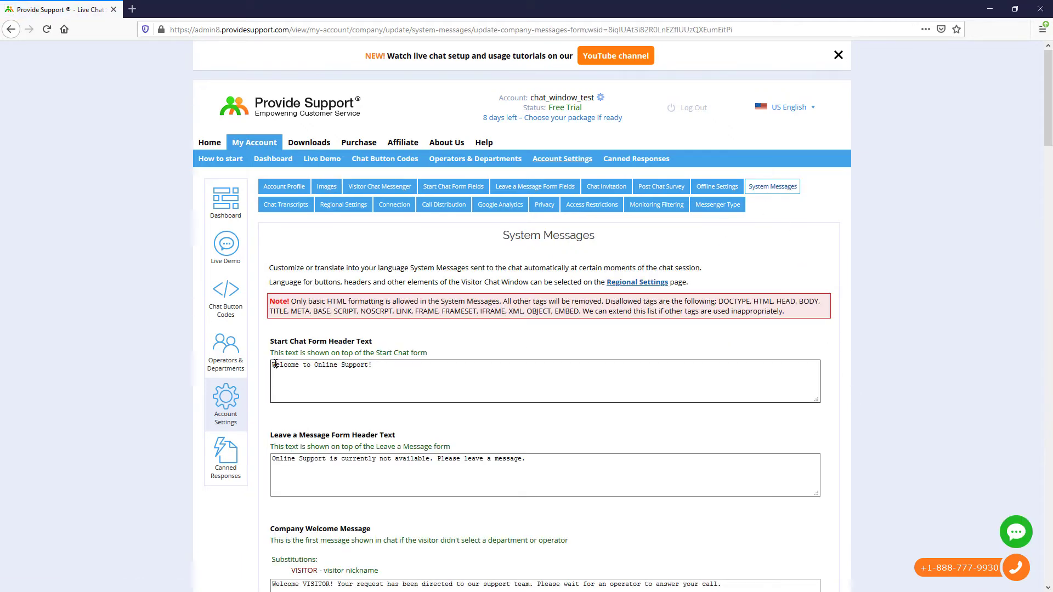
{"action": "type", "text": "<b>"}
{"action": "left_click", "coordinate": [276, 459]}
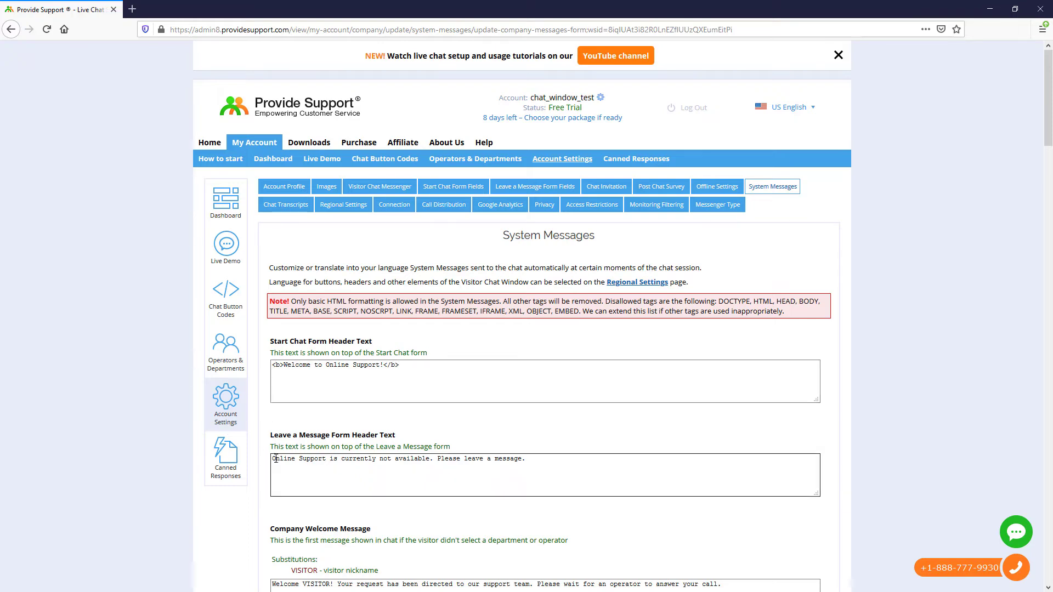
{"action": "type", "text": "<b>"}
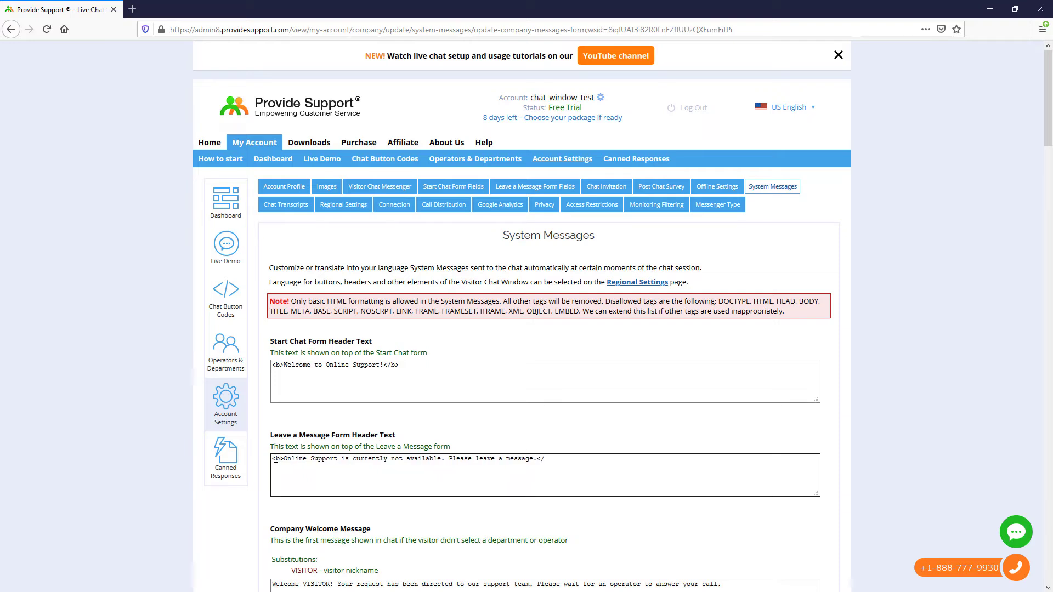
{"action": "type", "text": ">"}
Save the system messages with the bolded form headers.
{"action": "scroll", "coordinate": [345, 457], "scroll_direction": "down", "scroll_amount": 2}
{"action": "scroll", "coordinate": [357, 439], "scroll_direction": "down", "scroll_amount": 8}
{"action": "scroll", "coordinate": [369, 422], "scroll_direction": "down", "scroll_amount": 7}
{"action": "scroll", "coordinate": [374, 425], "scroll_direction": "down", "scroll_amount": 6}
{"action": "scroll", "coordinate": [384, 411], "scroll_direction": "down", "scroll_amount": 5}
{"action": "scroll", "coordinate": [400, 400], "scroll_direction": "down", "scroll_amount": 7}
{"action": "scroll", "coordinate": [372, 423], "scroll_direction": "down", "scroll_amount": 4}
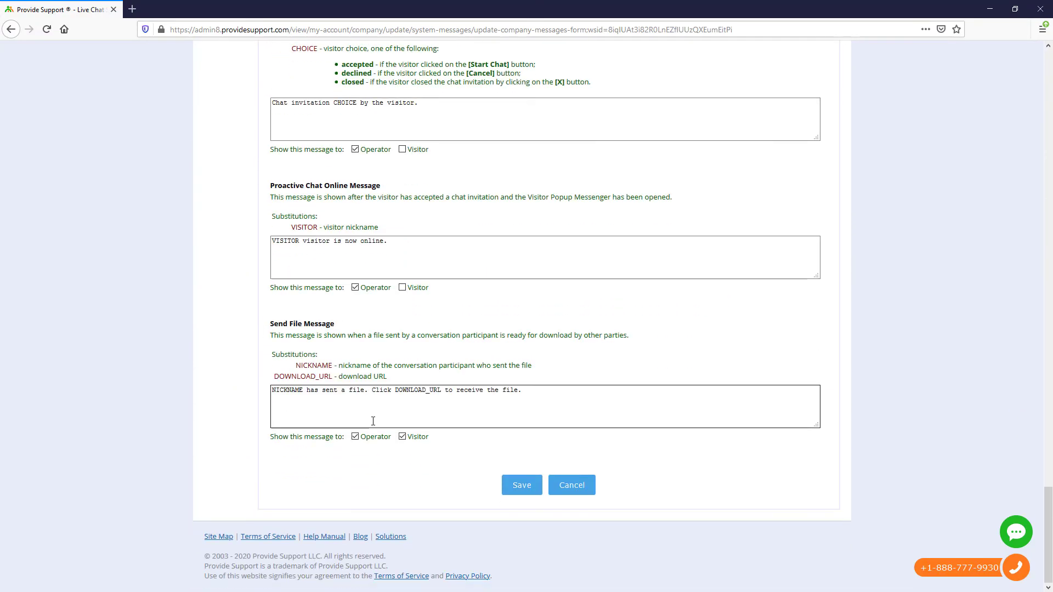
{"action": "left_click", "coordinate": [517, 488]}
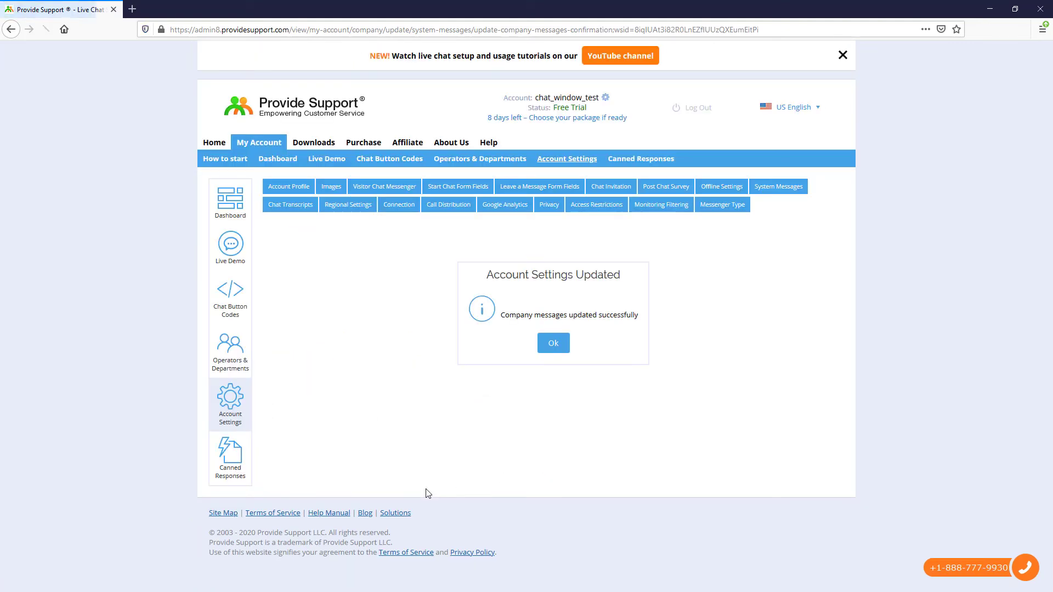
Enable removal of visitor IPs and a Start Chat consent checkbox with pasted privacy-policy text, then save.
{"action": "left_click", "coordinate": [549, 344]}
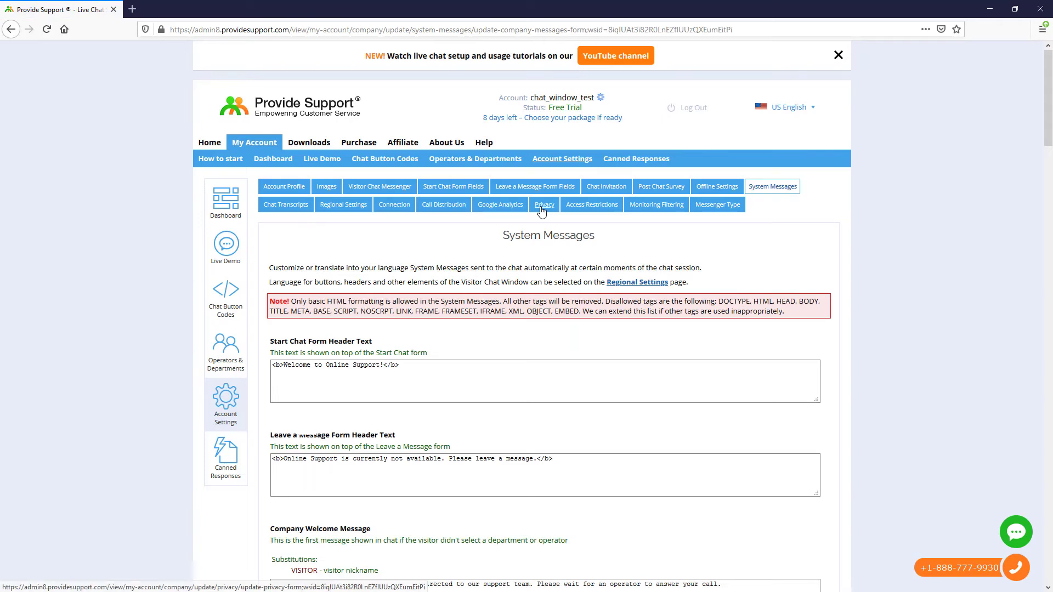
{"action": "left_click", "coordinate": [542, 206]}
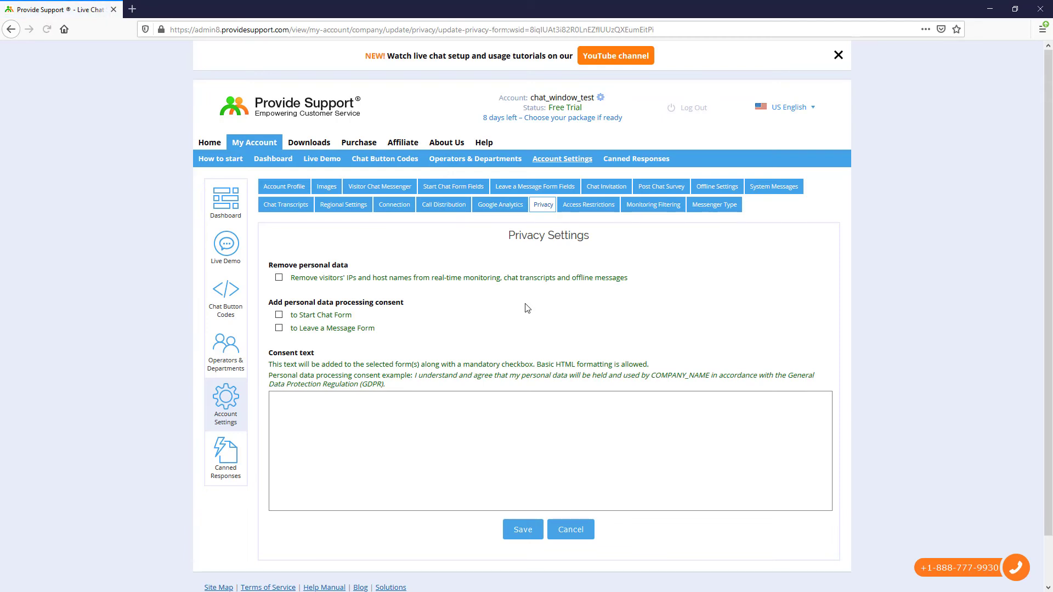
{"action": "left_click", "coordinate": [278, 277]}
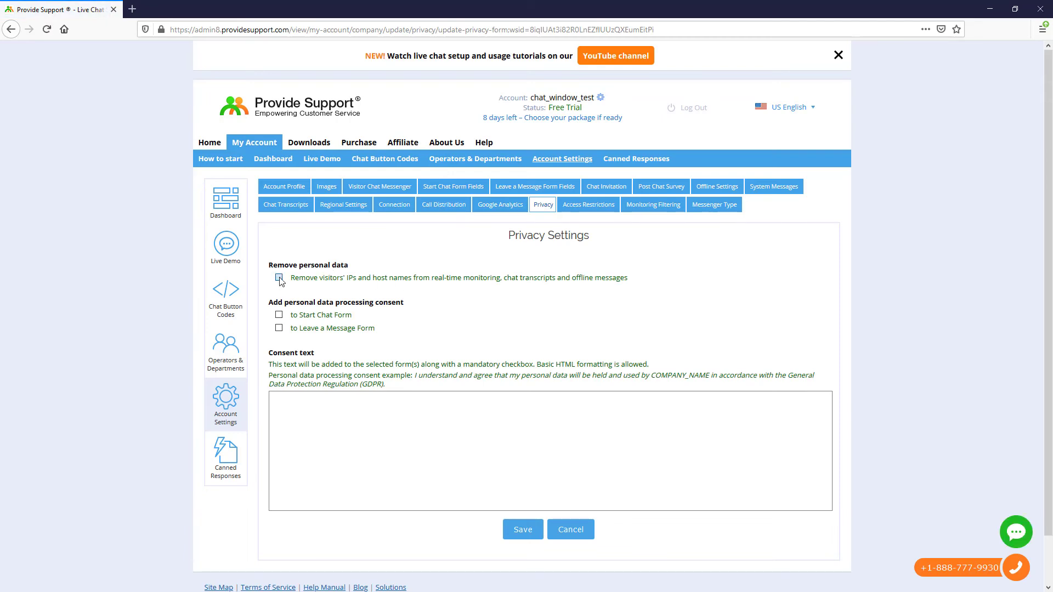
{"action": "left_click", "coordinate": [280, 315]}
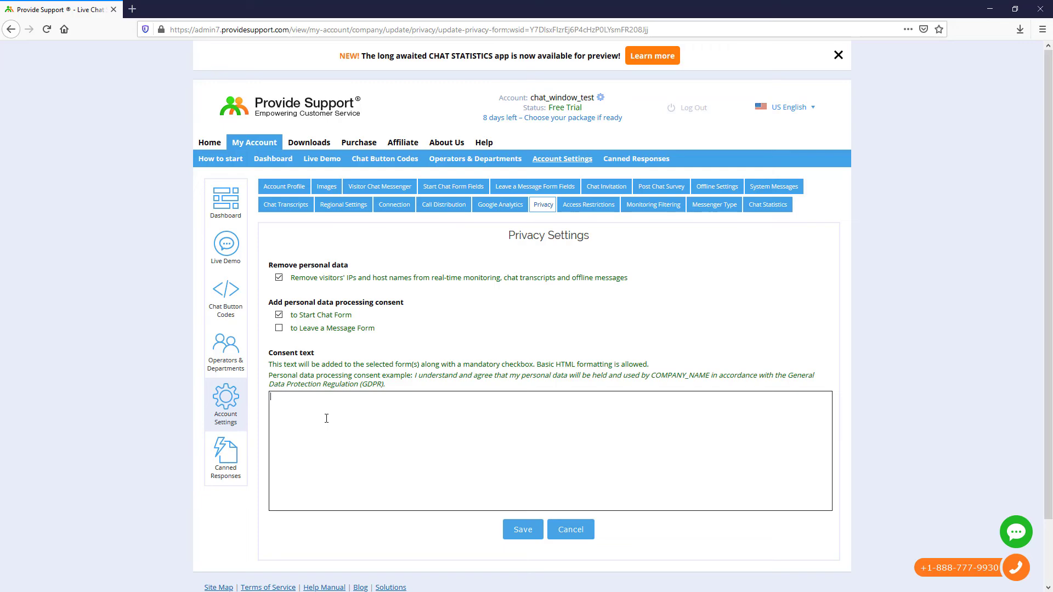
{"action": "type", "text": "I consent to provide my personal data for the purpose of my inquiry. <br> The information I provide shall not be shared with any other parties. <br> Check our <a href=\"https://www.providesupport.com/home/privacy-policy.html\">Privacy Policy</a>for details"}
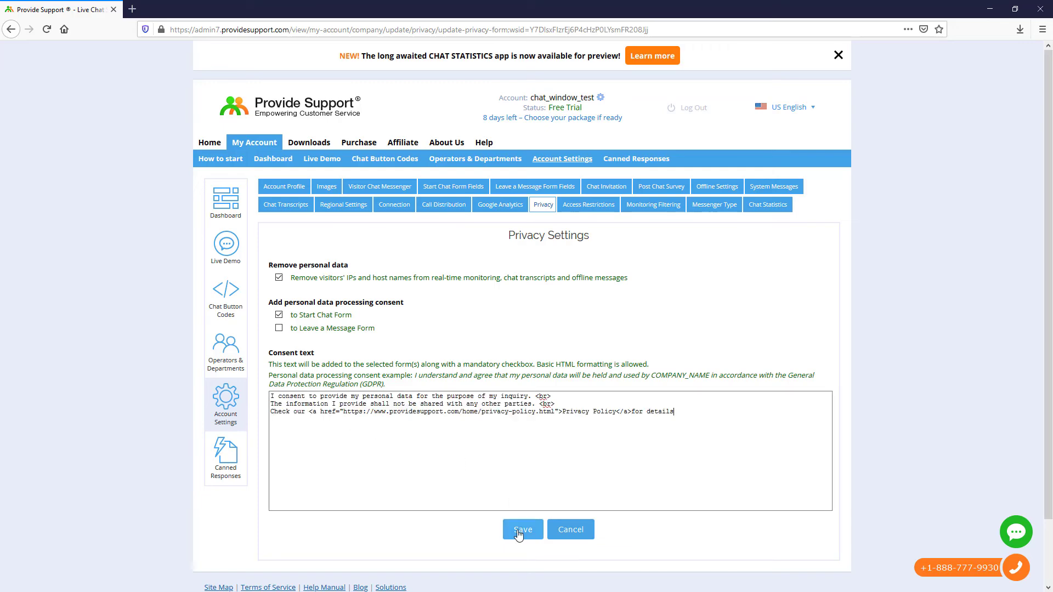
{"action": "left_click", "coordinate": [519, 536]}
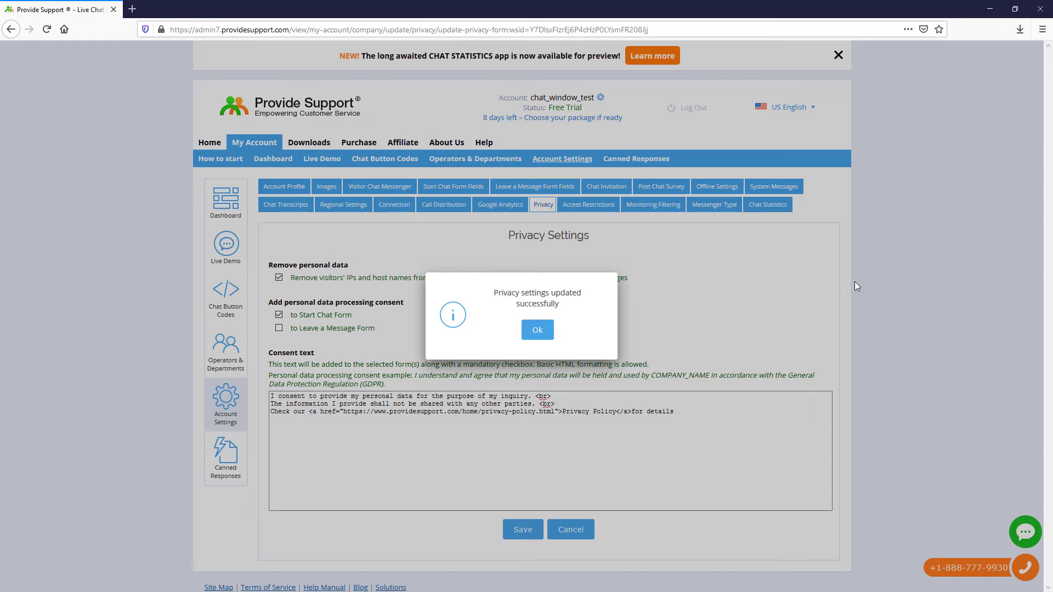
Open the customized chat window from the Live Demo page.
{"action": "left_click", "coordinate": [537, 330]}
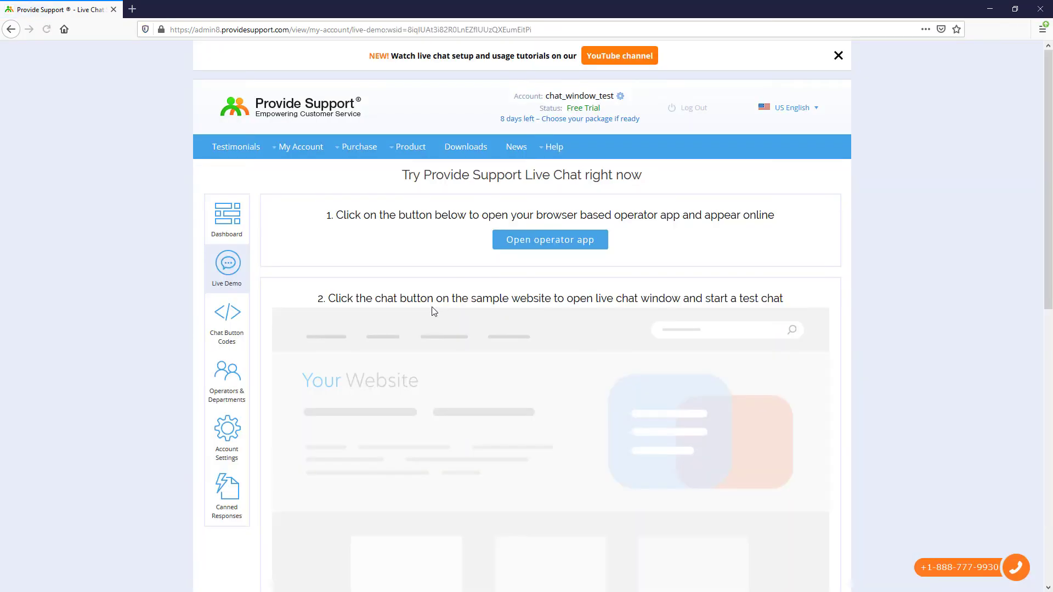
{"action": "scroll", "coordinate": [431, 308], "scroll_direction": "down", "scroll_amount": 3}
{"action": "scroll", "coordinate": [431, 308], "scroll_direction": "down", "scroll_amount": 6}
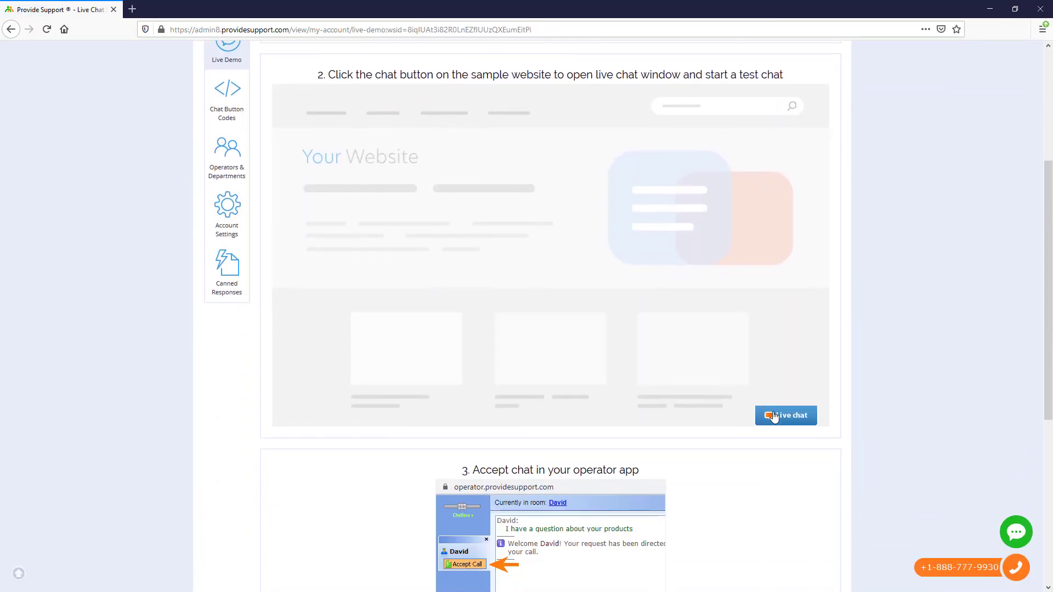
{"action": "left_click", "coordinate": [773, 417]}
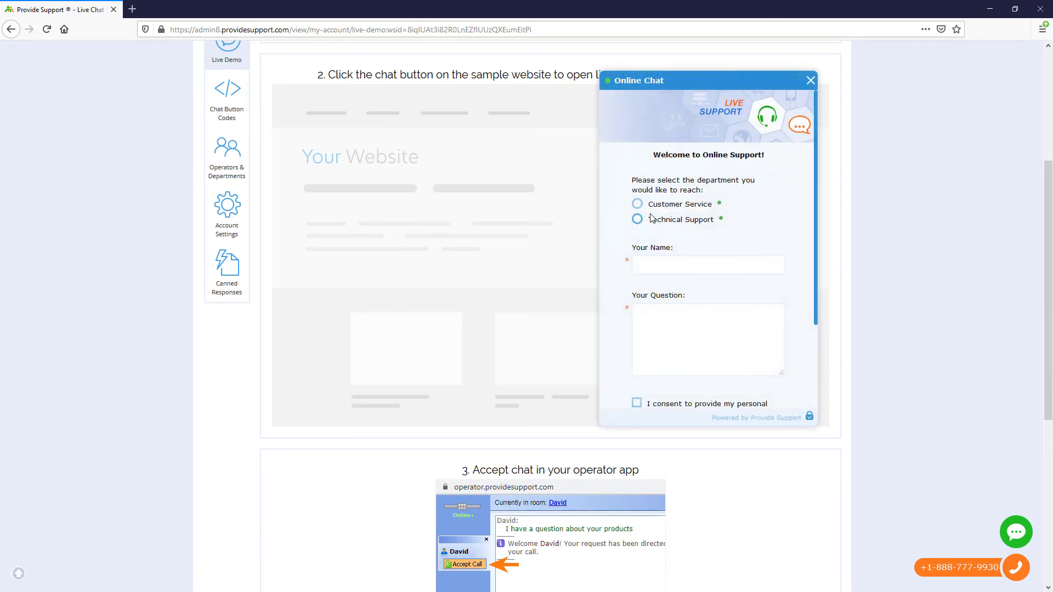
Start a Customer Service chat as Jack asking 'I have a question', with consent ticked.
{"action": "left_click", "coordinate": [637, 204]}
{"action": "left_click", "coordinate": [664, 266]}
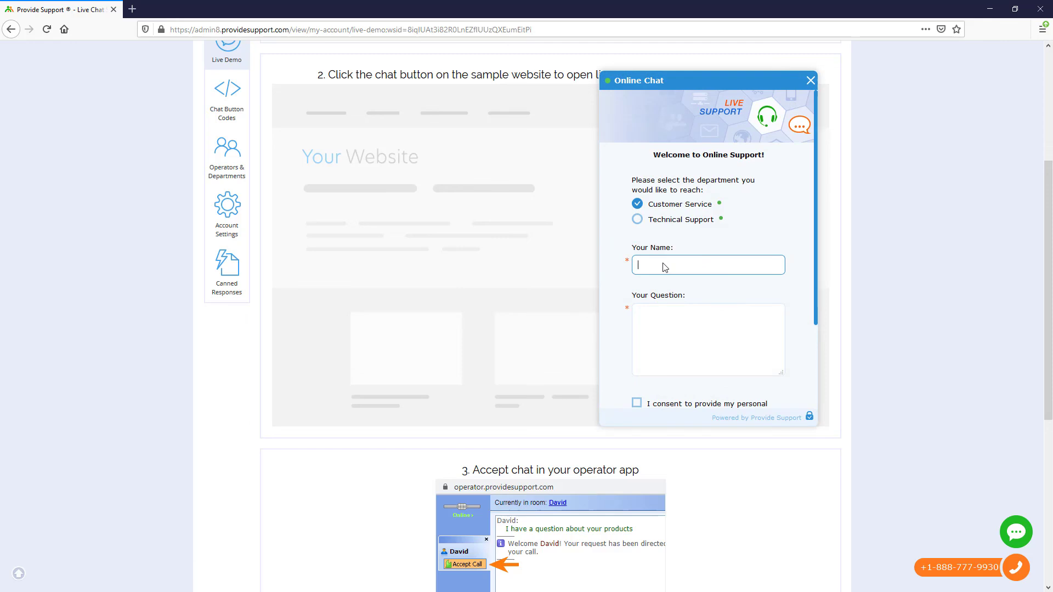
{"action": "type", "text": "Jack"}
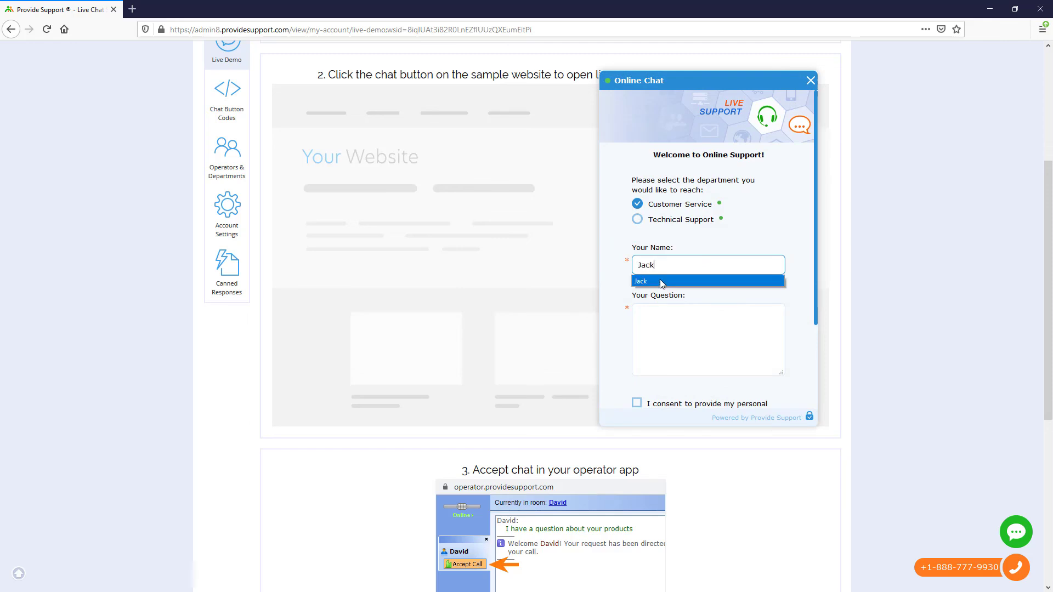
{"action": "left_click", "coordinate": [671, 336]}
{"action": "type", "text": "I have a question"}
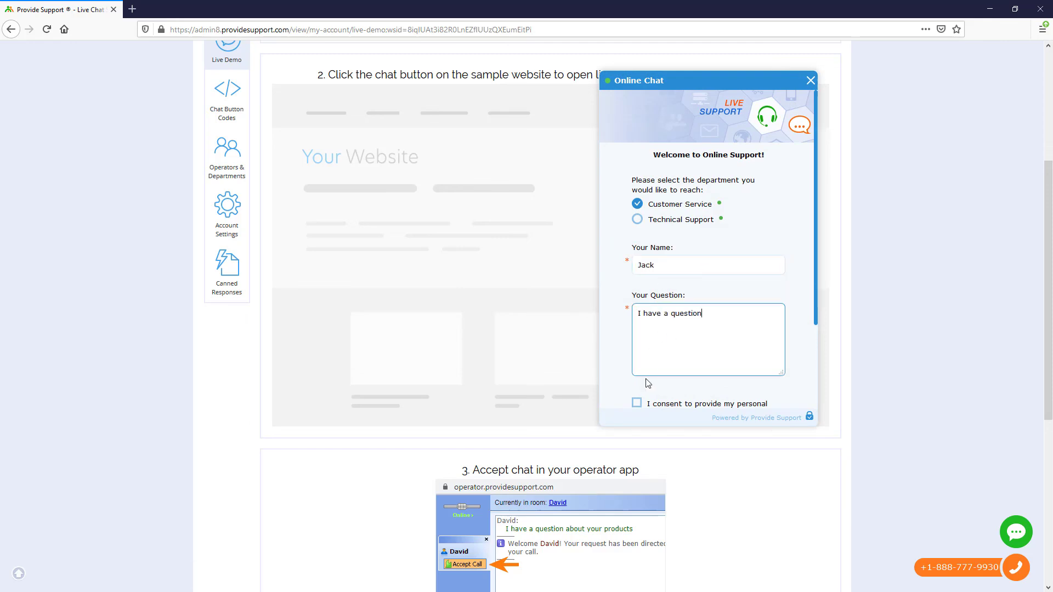
{"action": "left_click", "coordinate": [636, 403]}
{"action": "scroll", "coordinate": [675, 367], "scroll_direction": "down", "scroll_amount": 2}
{"action": "left_click", "coordinate": [675, 368]}
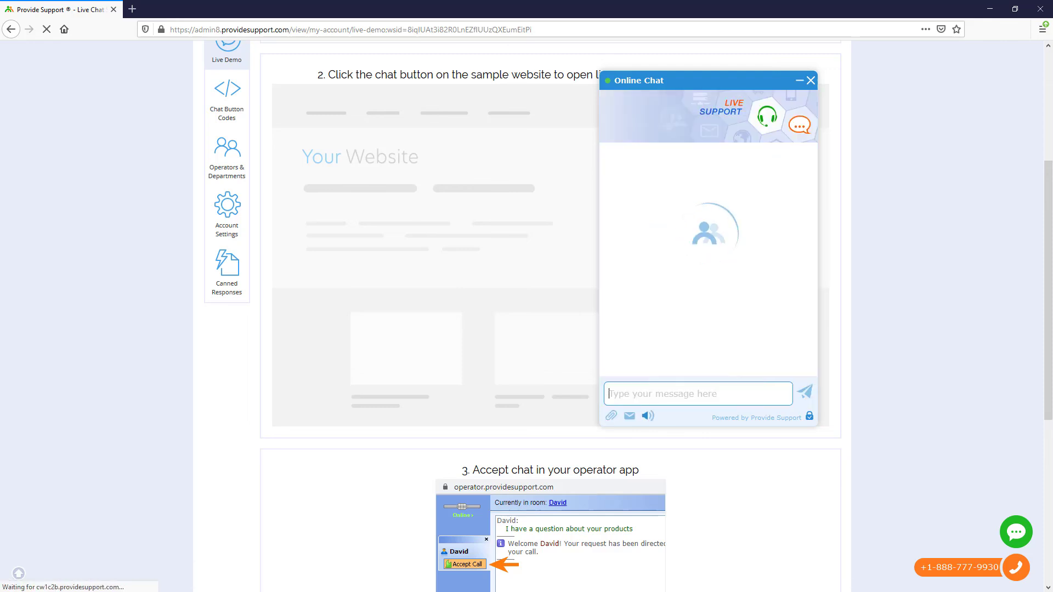